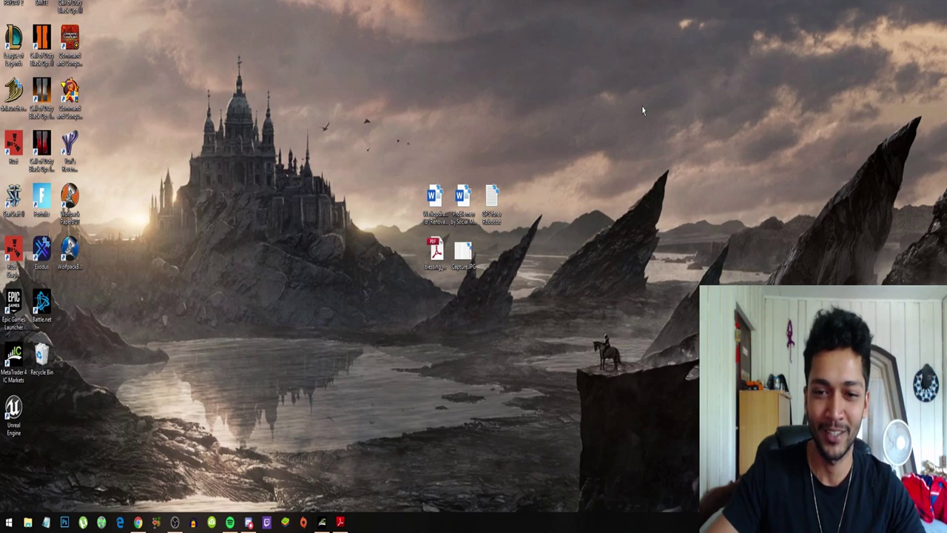
# Step: Switch to the browser and open the Zero To One Million channel from the Forex Fury Trading Bot Review video to look over its page
pyautogui.click(139, 524)
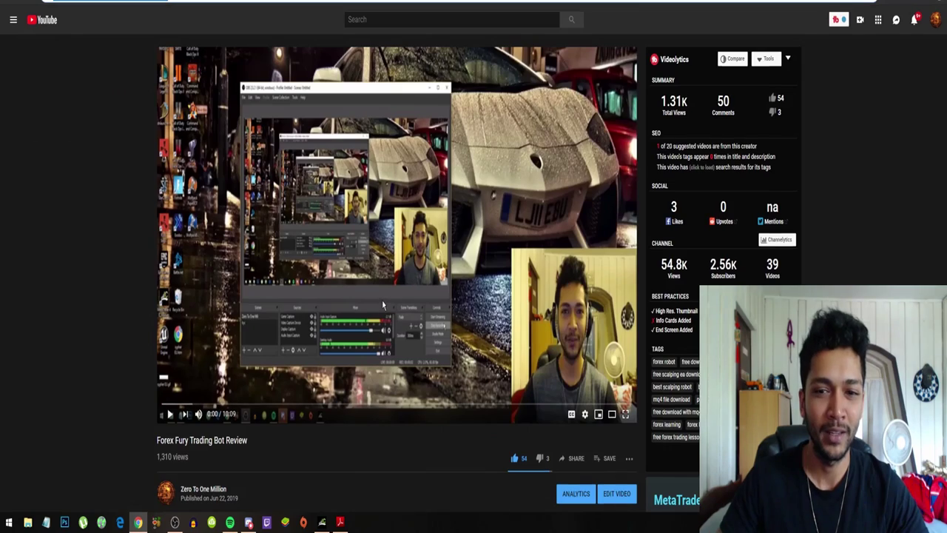
pyautogui.scroll(-6, 342, 281)
pyautogui.scroll(4, 201, 232)
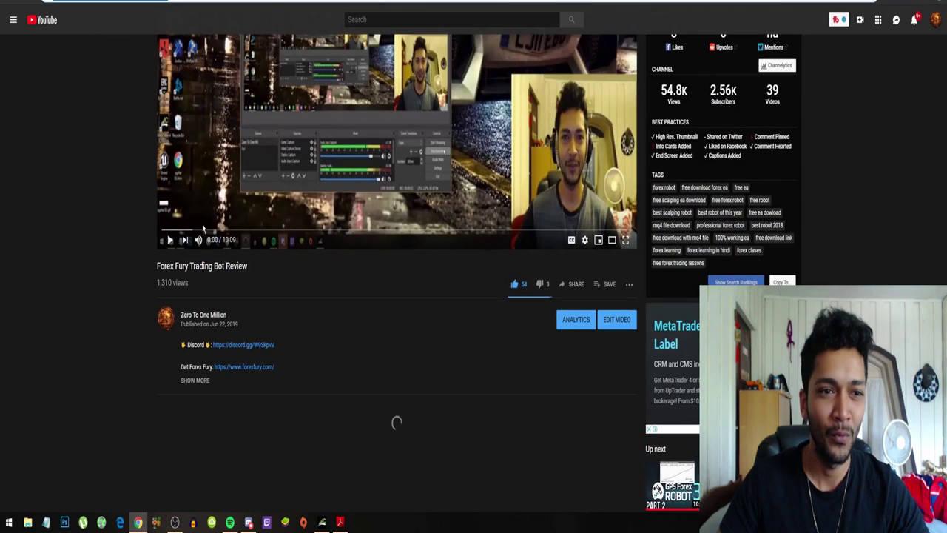
pyautogui.click(205, 315)
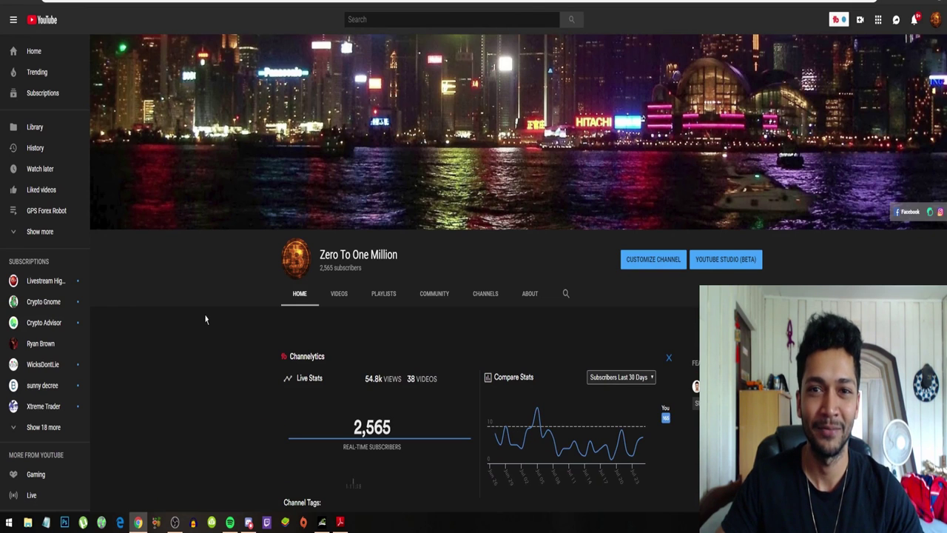
pyautogui.scroll(-3, 205, 313)
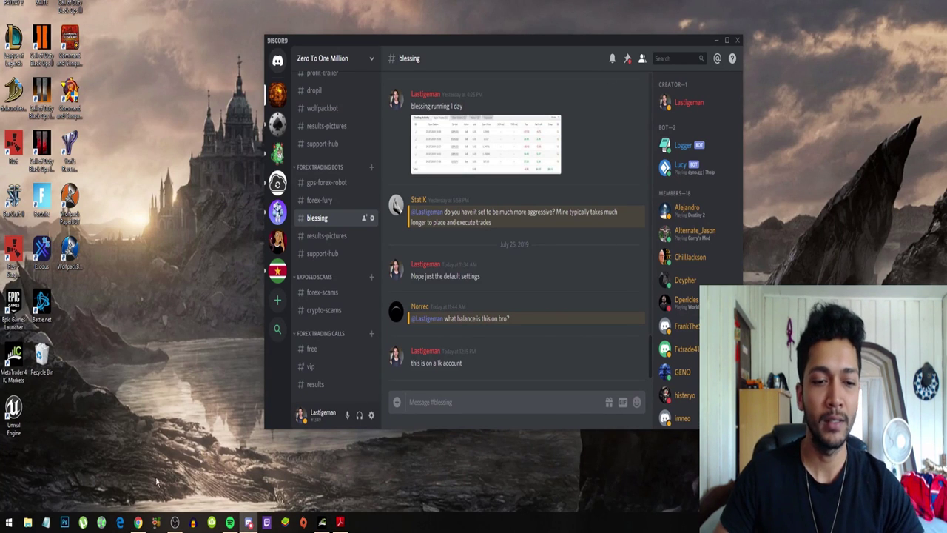
pyautogui.click(138, 522)
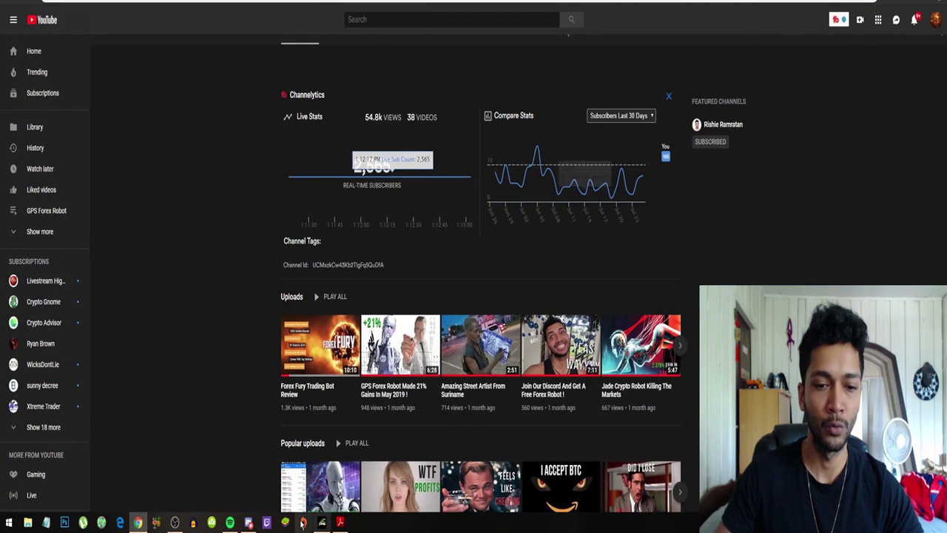
# Step: Switch to Discord and enlarge the phone trade-history screenshot posted in the blessing channel, then close it
pyautogui.click(248, 523)
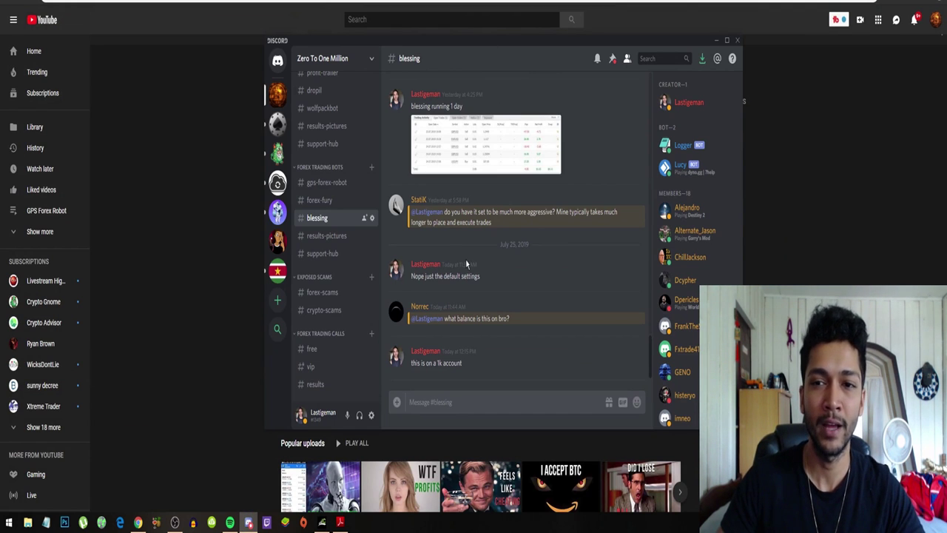
pyautogui.scroll(5, 466, 260)
pyautogui.scroll(15, 466, 259)
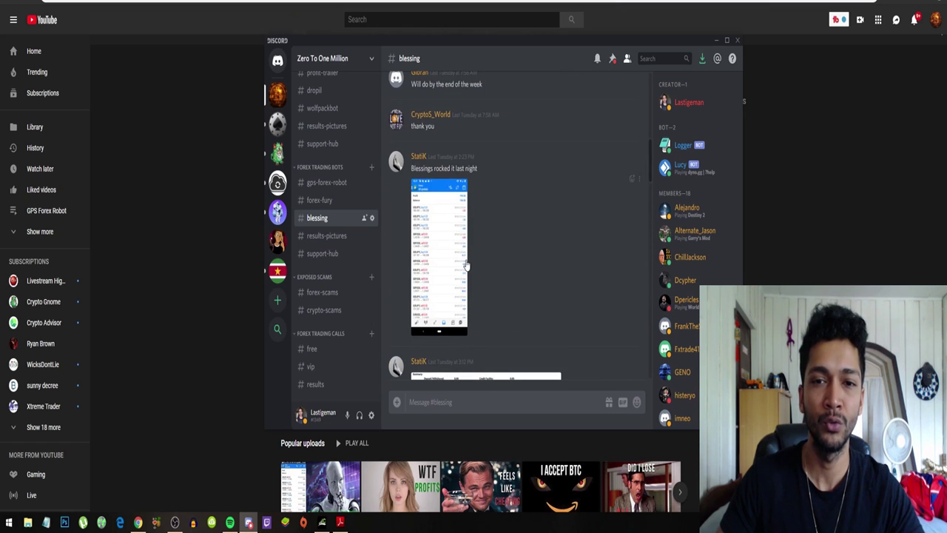
pyautogui.scroll(5, 466, 260)
pyautogui.scroll(-10, 466, 260)
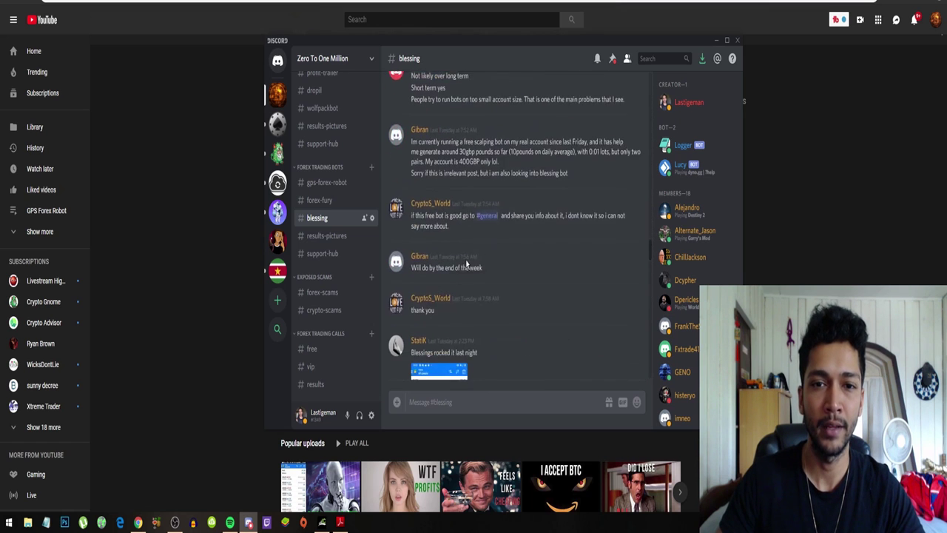
pyautogui.click(465, 260)
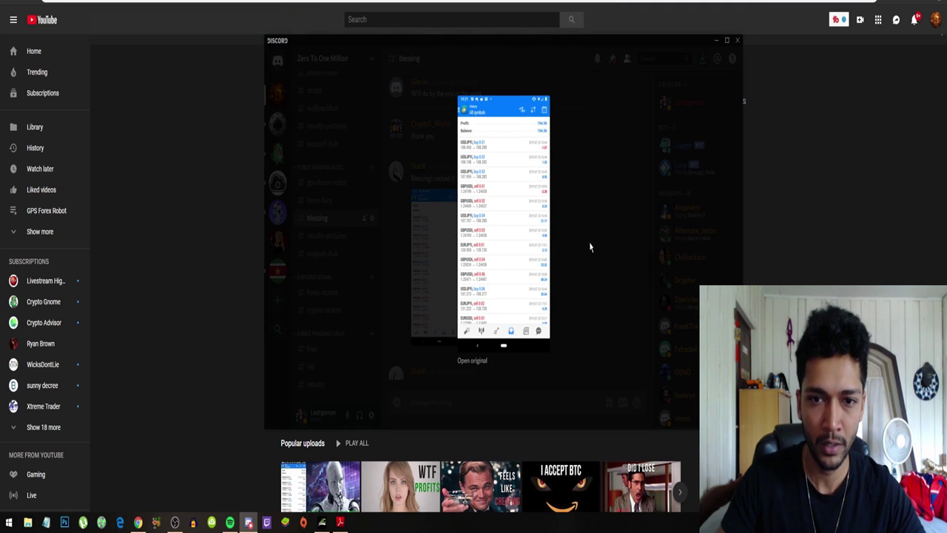
pyautogui.click(590, 246)
# Step: View the enlarged account summary with the balance graph posted in the blessing channel, then close it
pyautogui.scroll(10, 477, 240)
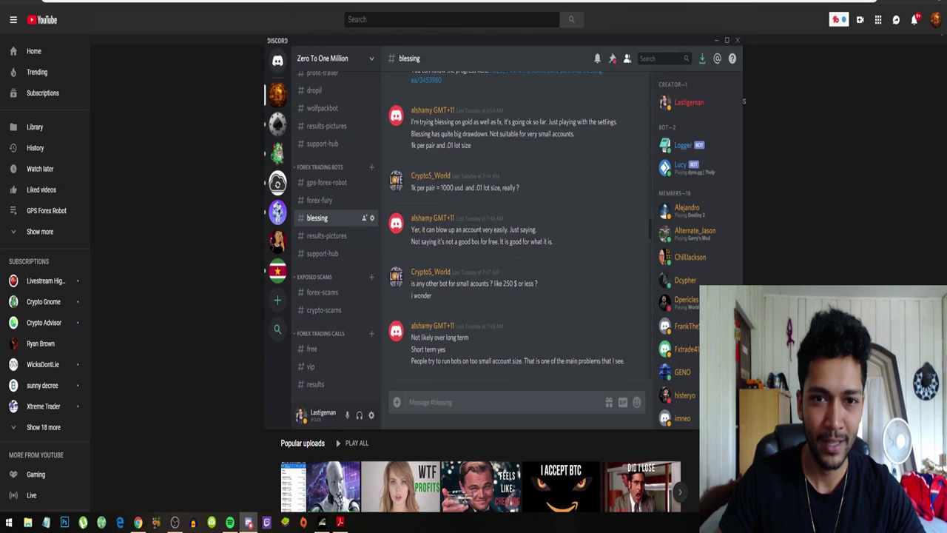
pyautogui.scroll(-12, 478, 243)
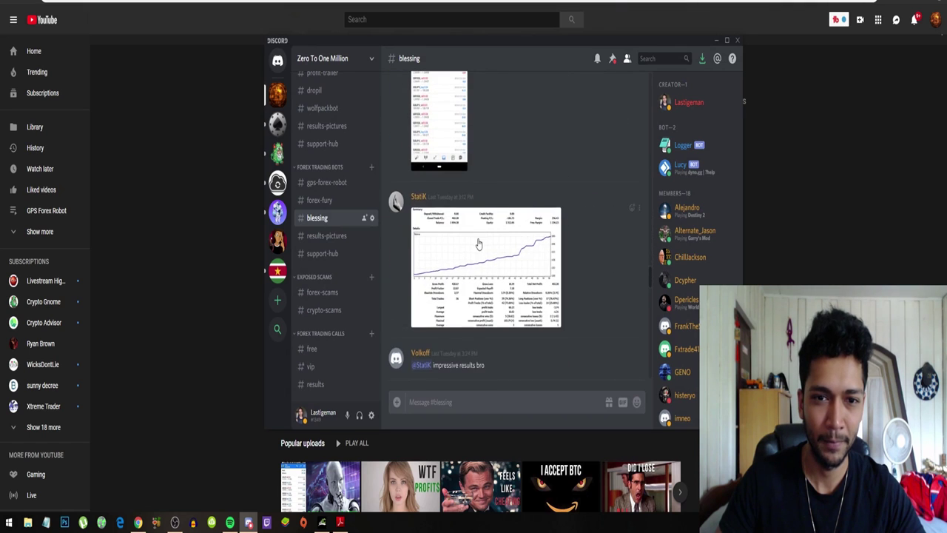
pyautogui.scroll(-2, 478, 244)
pyautogui.click(478, 244)
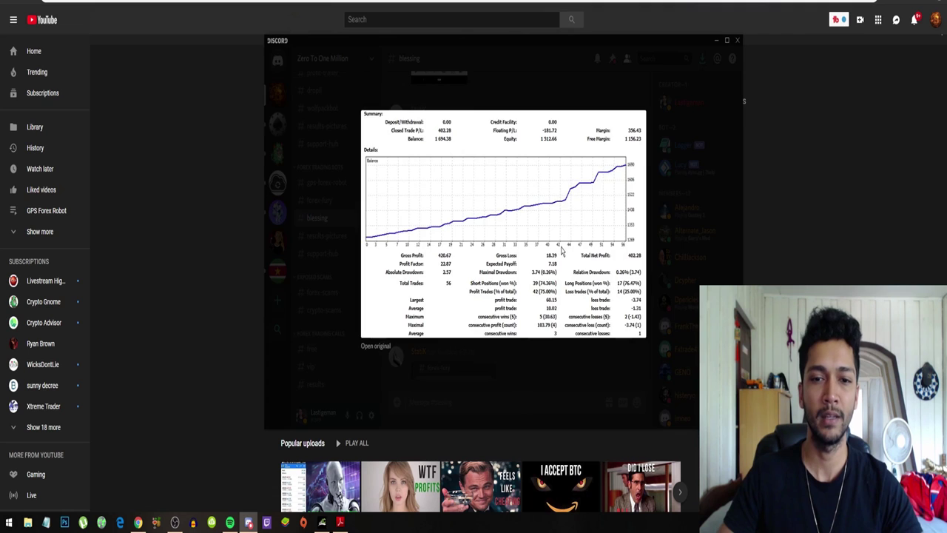
pyautogui.press('Escape')
# Step: Find the "blessing running 1 day" message in the blessing channel, view its attached screenshot enlarged, and close it
pyautogui.scroll(-8, 531, 255)
pyautogui.scroll(-15, 530, 255)
pyautogui.scroll(-3, 531, 251)
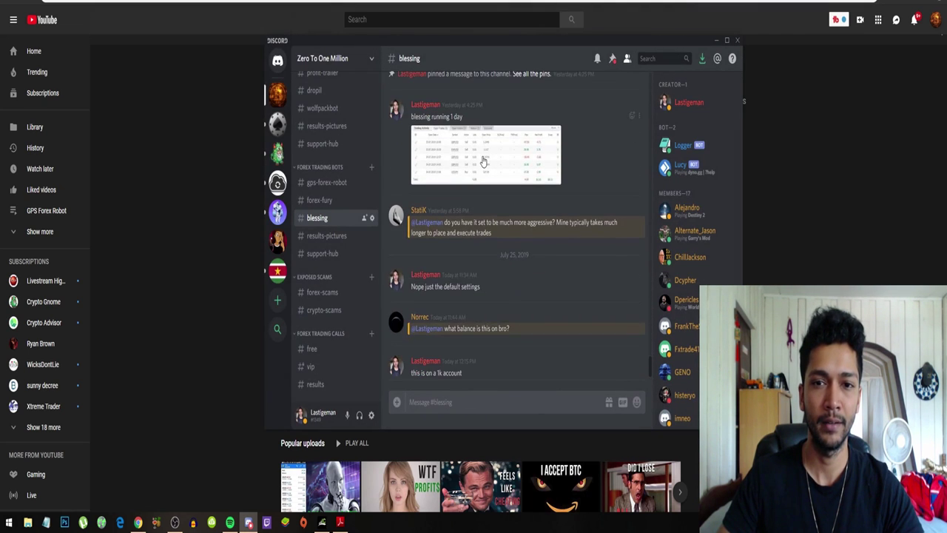
pyautogui.click(531, 171)
pyautogui.press('Escape')
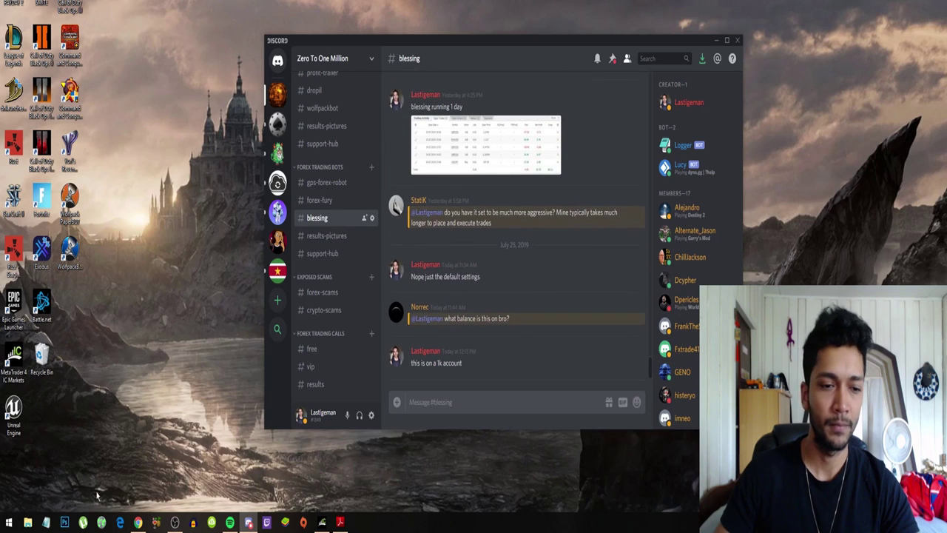
# Step: Minimize Discord, switch to the PDF reader and go to the first page of the Blessing Manual
pyautogui.click(138, 523)
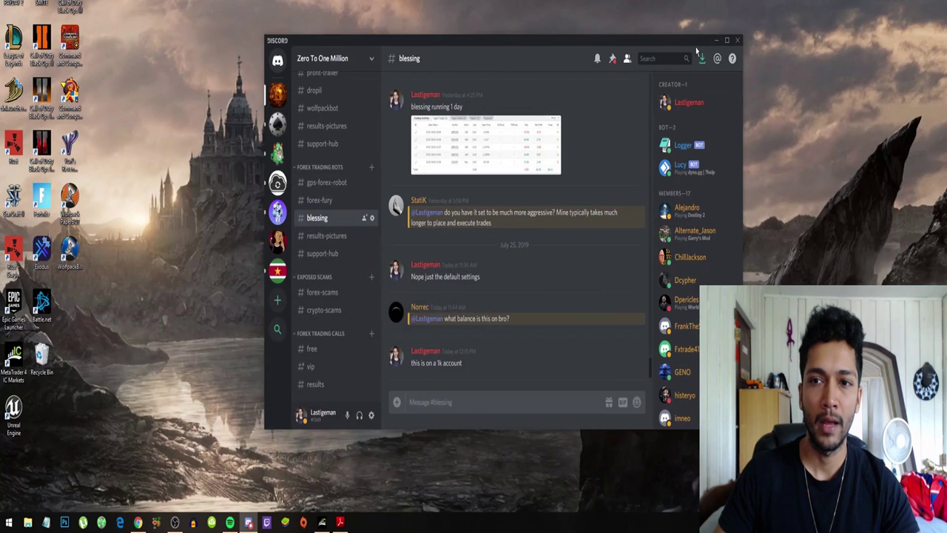
pyautogui.click(715, 40)
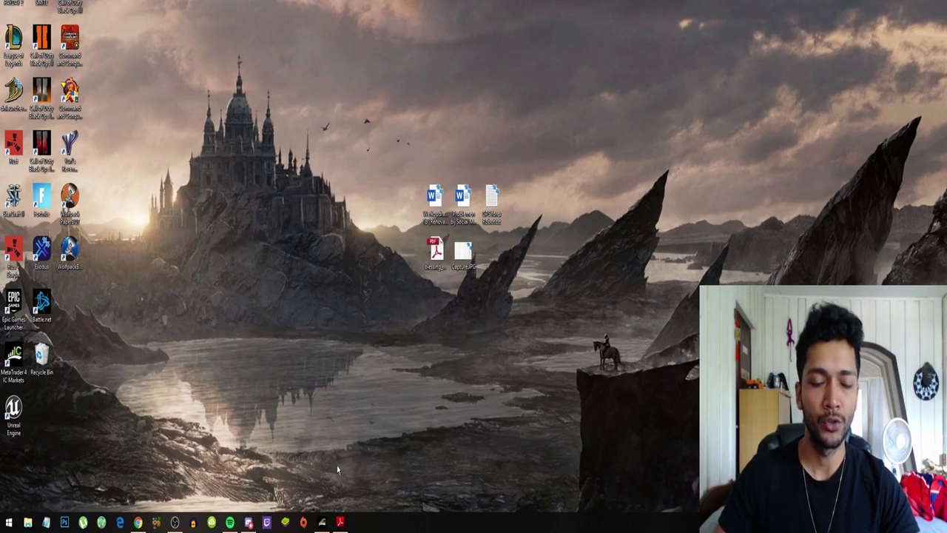
pyautogui.click(340, 523)
pyautogui.scroll(15, 405, 302)
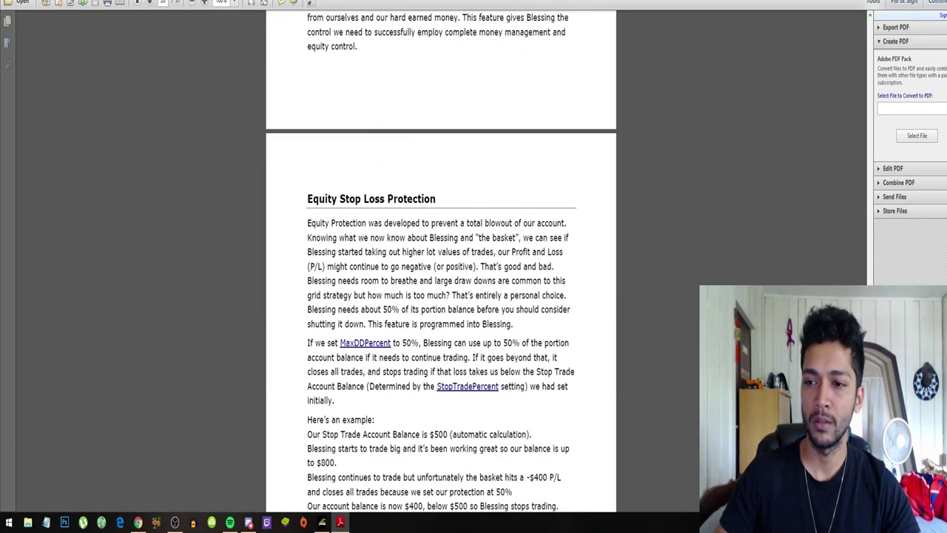
pyautogui.moveTo(871, 60); pyautogui.dragTo(873, 22)
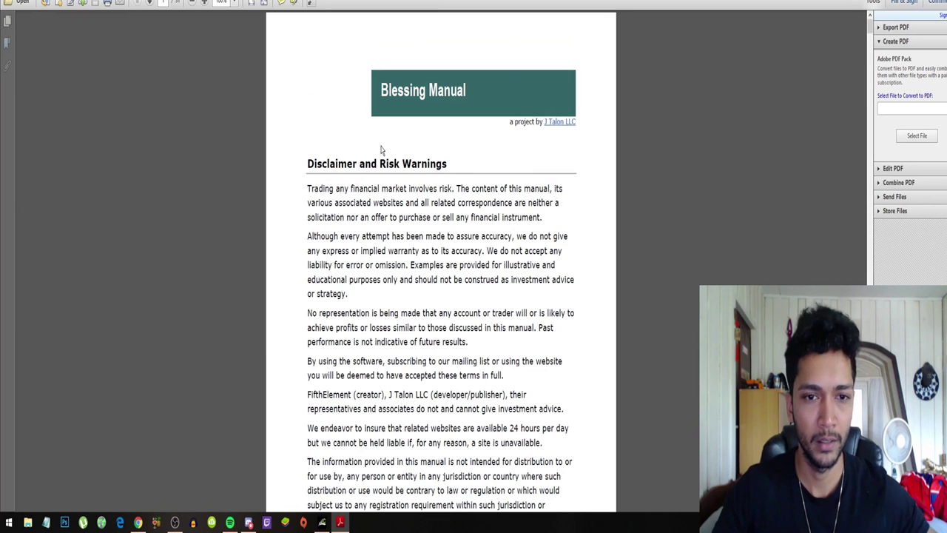
# Step: Look over the Disclaimer and Risk Warnings section of the manual, selecting its opening paragraphs
pyautogui.scroll(-1, 385, 171)
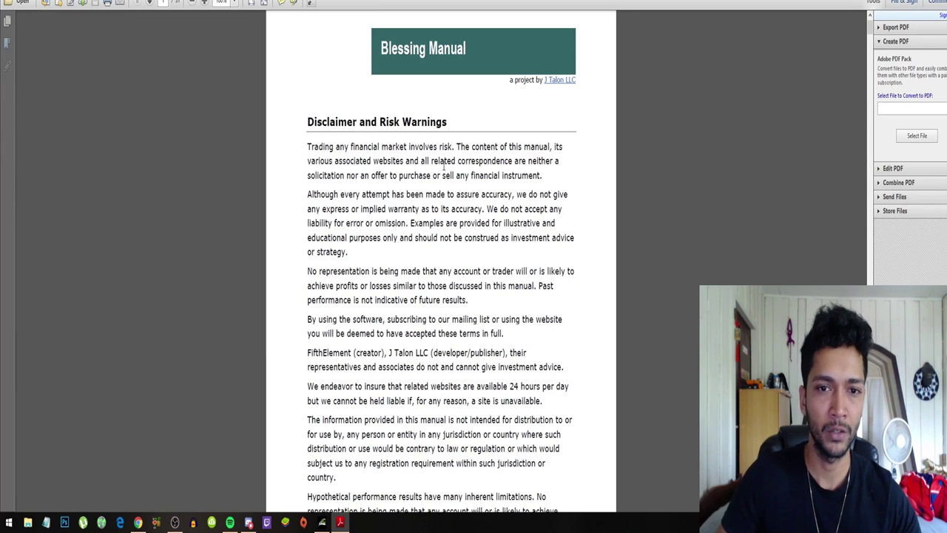
pyautogui.scroll(-1, 399, 121)
pyautogui.moveTo(300, 89); pyautogui.dragTo(428, 326)
# Step: Go to the Major Features list in the manual and enlarge the page view to 125%
pyautogui.scroll(-11, 399, 281)
pyautogui.scroll(-6, 384, 255)
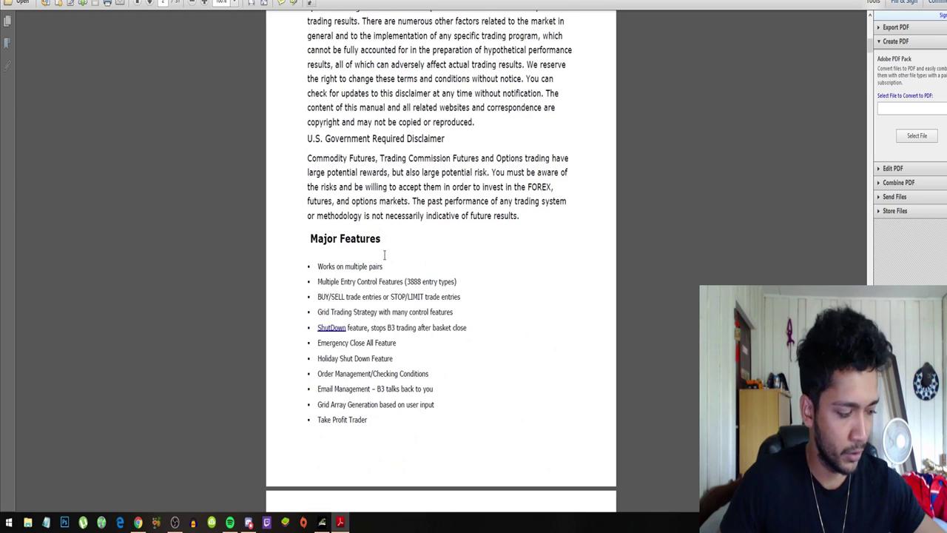
pyautogui.scroll(-3, 383, 255)
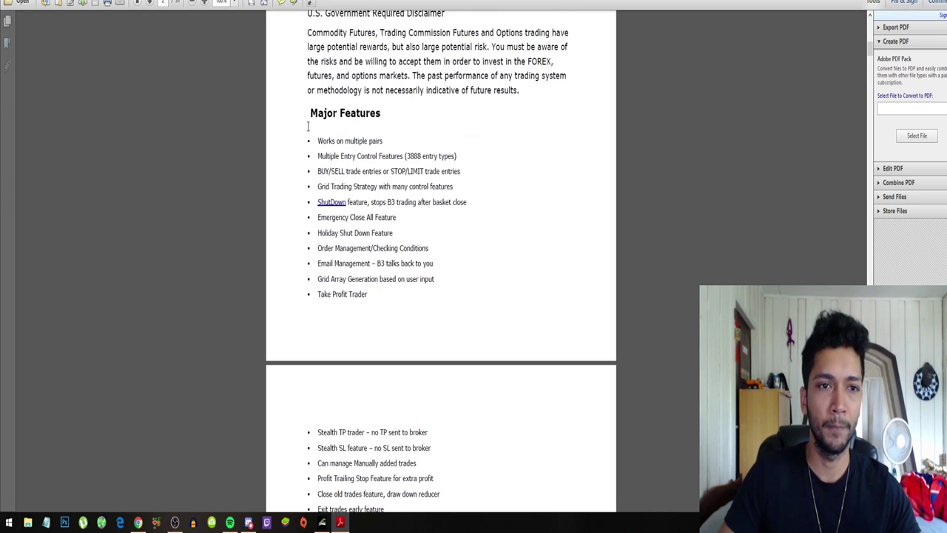
pyautogui.click(202, 3)
pyautogui.scroll(-1, 356, 169)
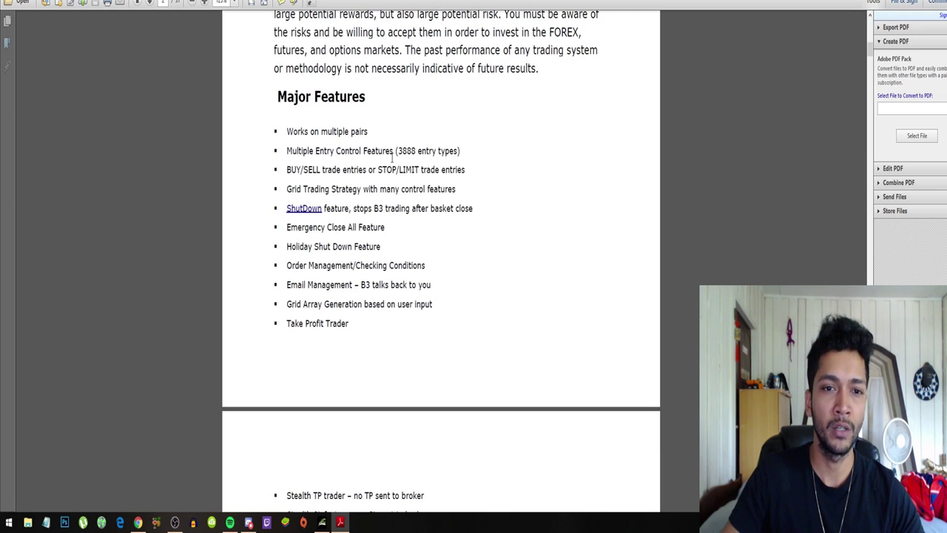
# Step: Read the Major Features entries down to Take Profit Trader, briefly marking "B3" in the Email Management entry
pyautogui.scroll(-1, 443, 170)
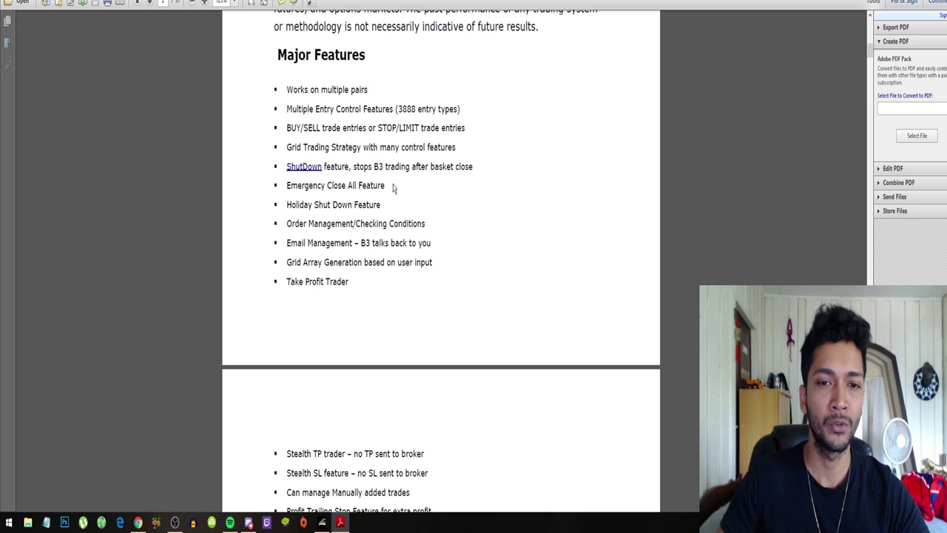
pyautogui.scroll(-1, 424, 175)
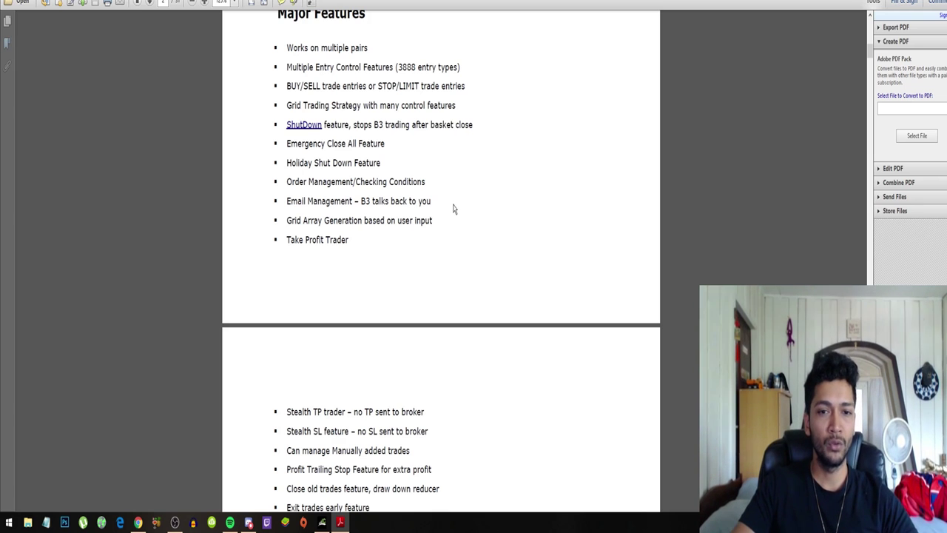
pyautogui.doubleClick(363, 206)
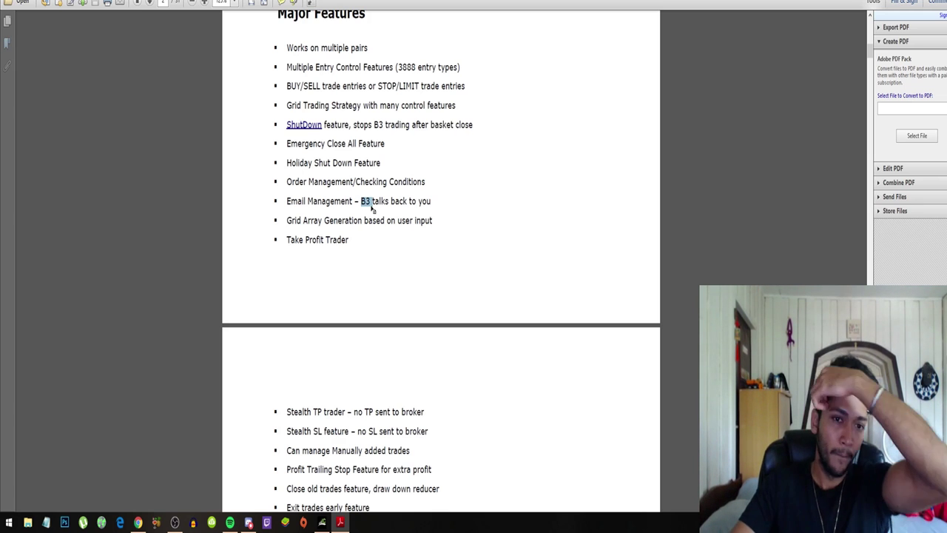
pyautogui.click(365, 209)
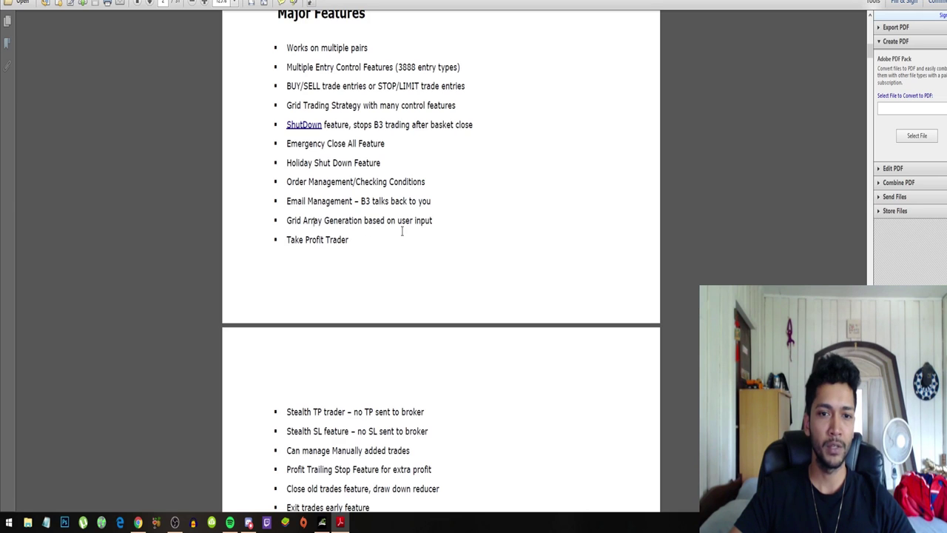
pyautogui.scroll(-1, 348, 235)
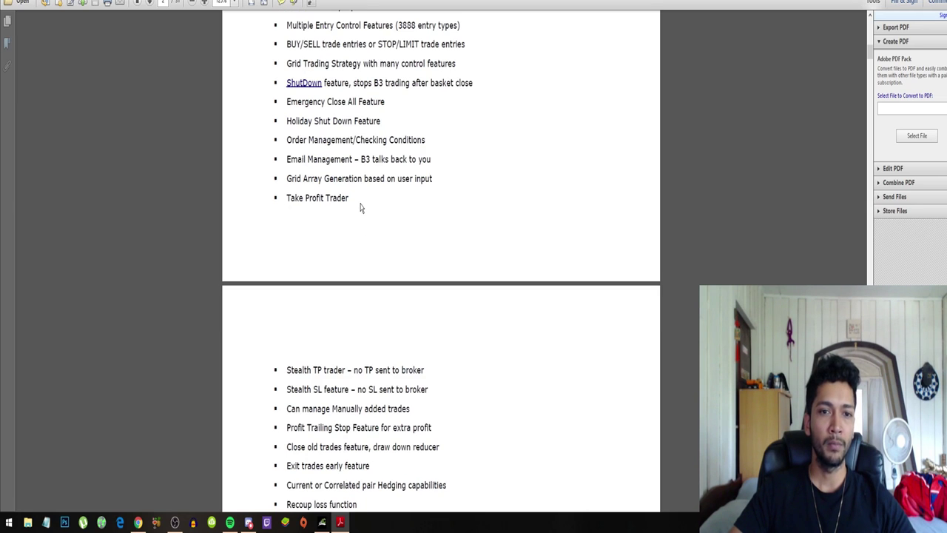
# Step: Read the continued feature list from Stealth TP trader down to the Current or Correlated pair Hedging entry
pyautogui.scroll(-3, 361, 207)
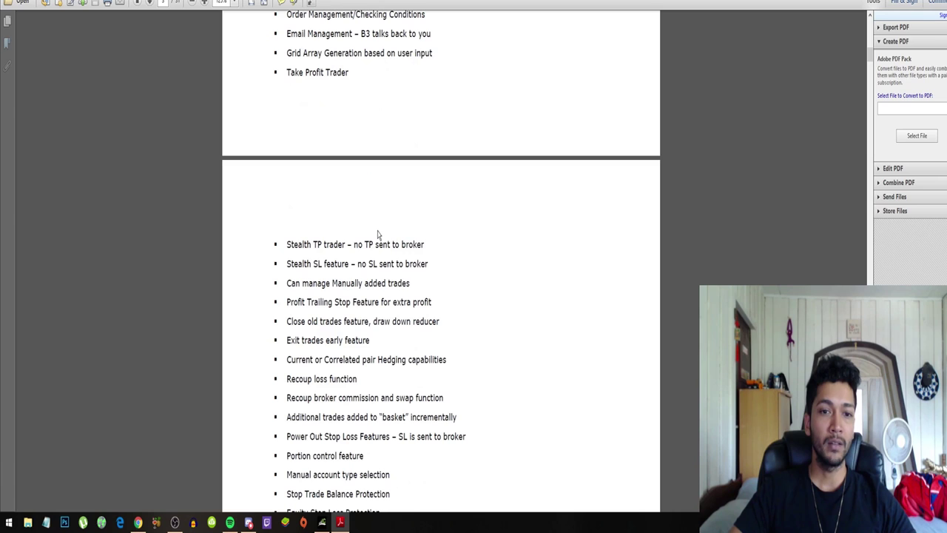
pyautogui.moveTo(355, 250); pyautogui.dragTo(418, 250)
pyautogui.click(434, 249)
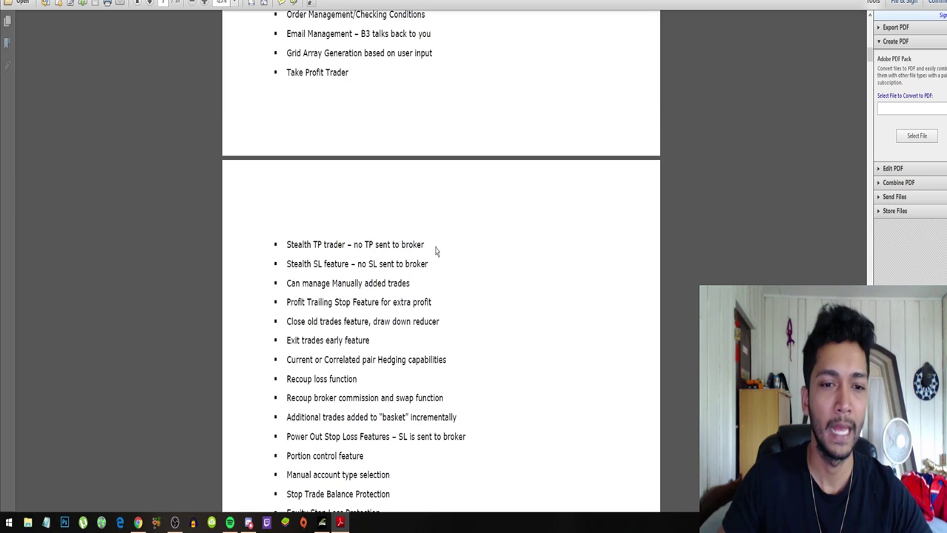
pyautogui.scroll(-1, 435, 249)
pyautogui.scroll(-1, 353, 230)
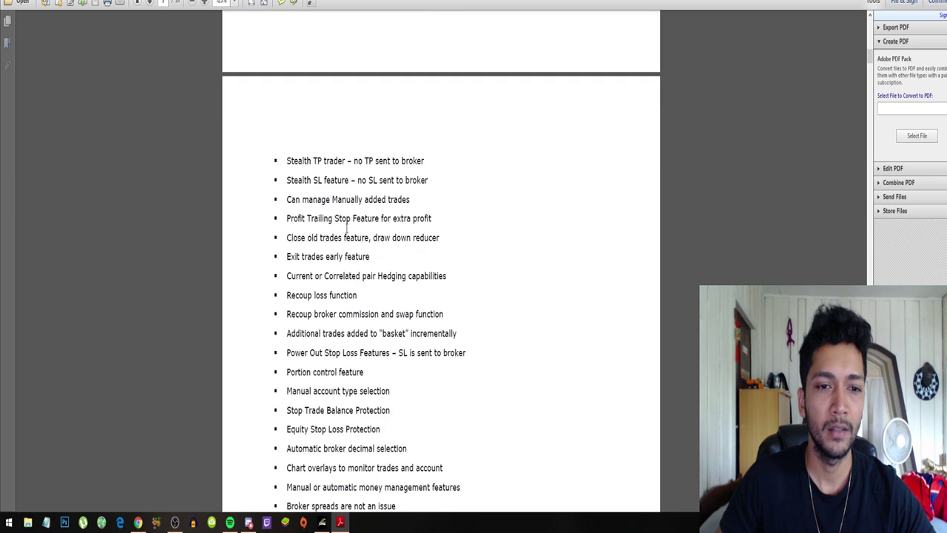
pyautogui.scroll(-1, 383, 185)
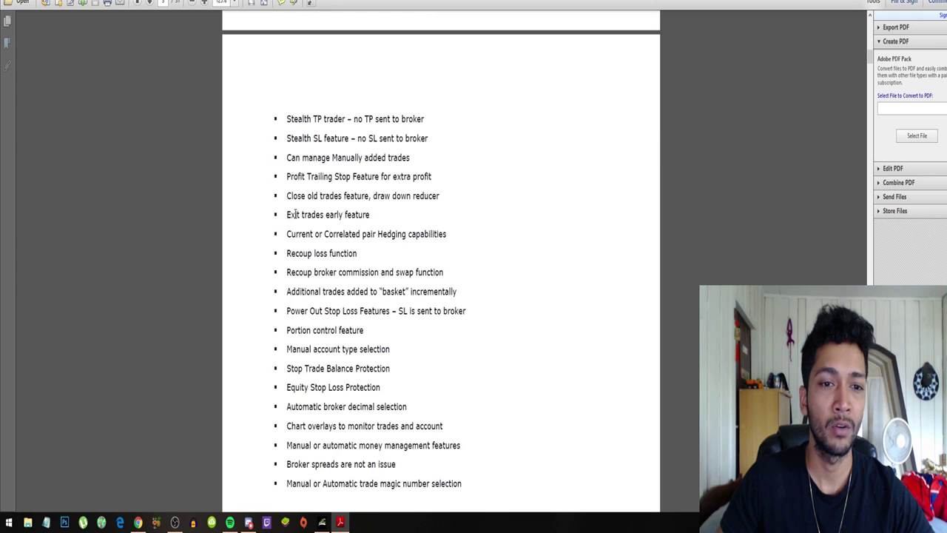
pyautogui.scroll(-1, 357, 213)
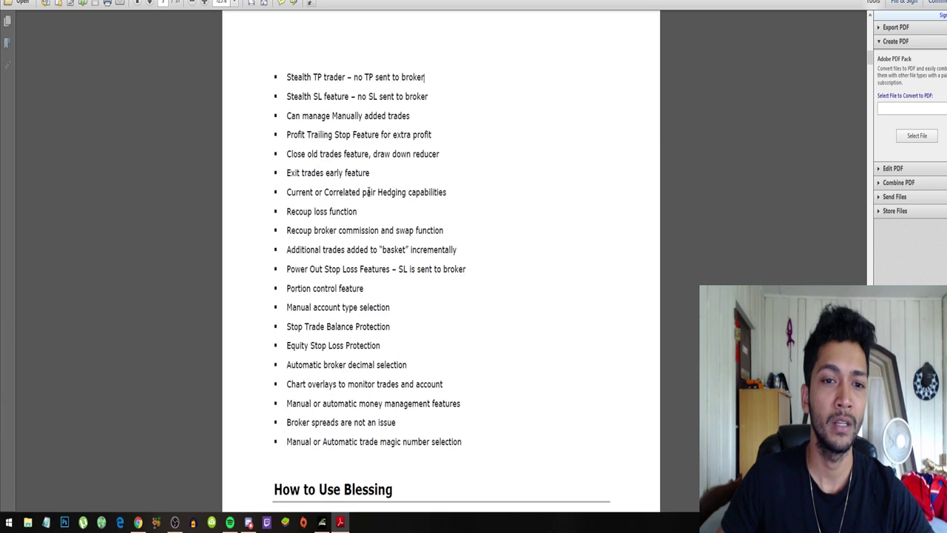
pyautogui.scroll(-1, 364, 190)
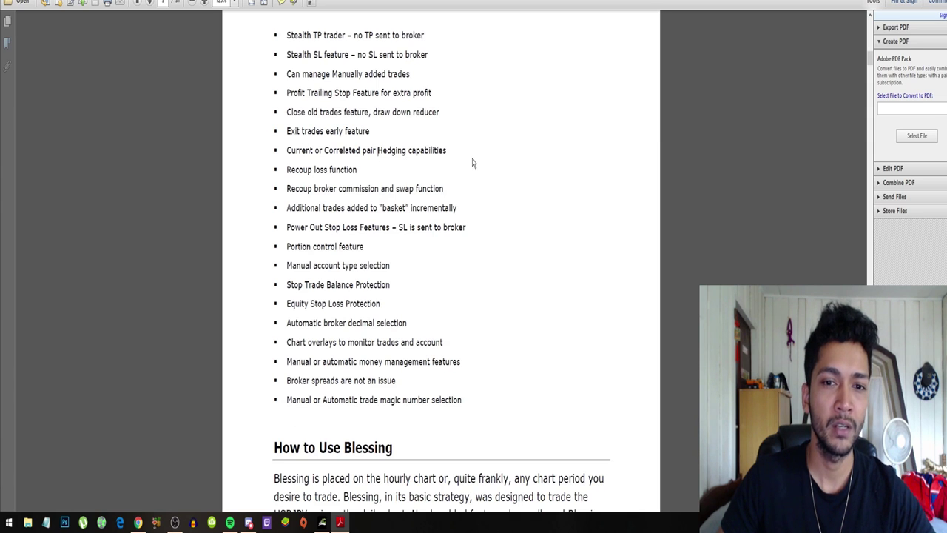
# Step: Read the remaining features down to trade magic number selection, briefly marking "Automatic broker decimal selection"
pyautogui.scroll(-1, 326, 184)
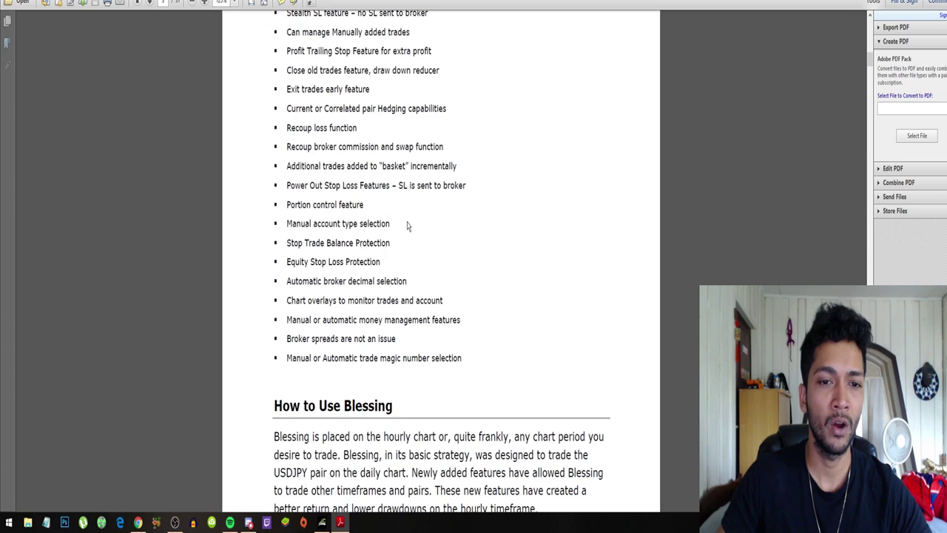
pyautogui.scroll(-1, 406, 226)
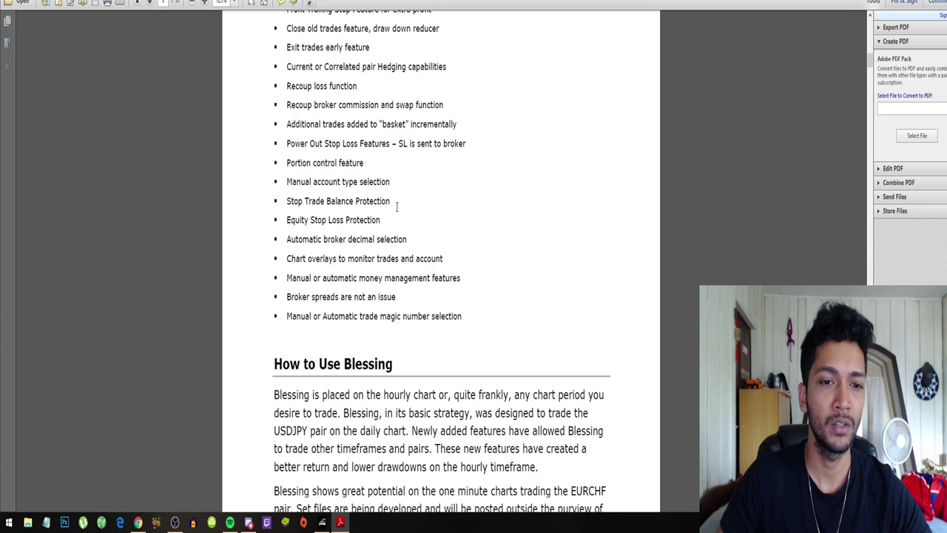
pyautogui.scroll(-1, 397, 207)
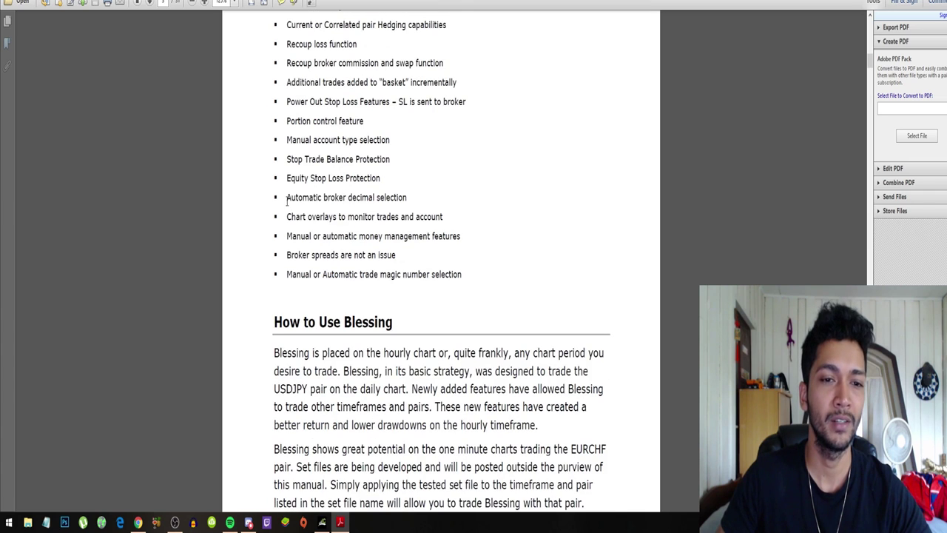
pyautogui.moveTo(285, 199); pyautogui.dragTo(418, 193)
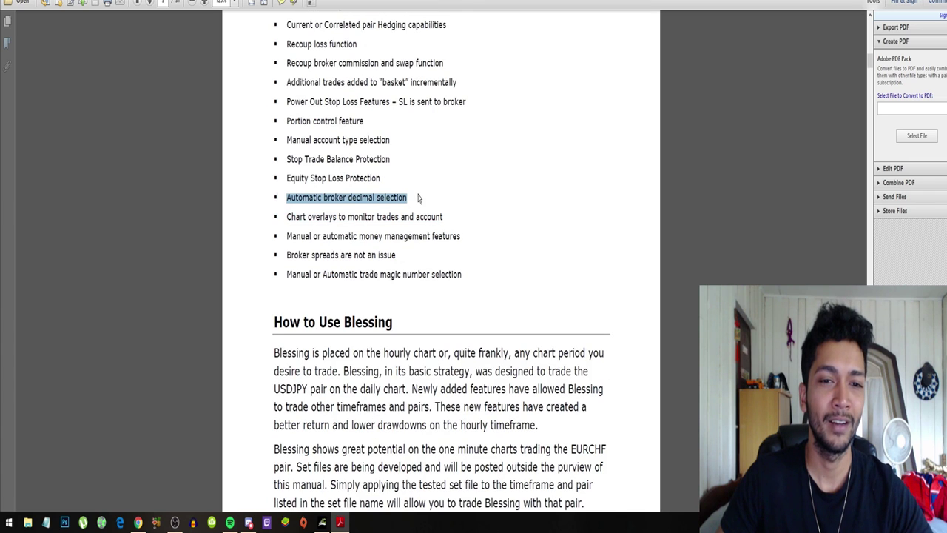
pyautogui.click(418, 198)
pyautogui.scroll(-2, 355, 163)
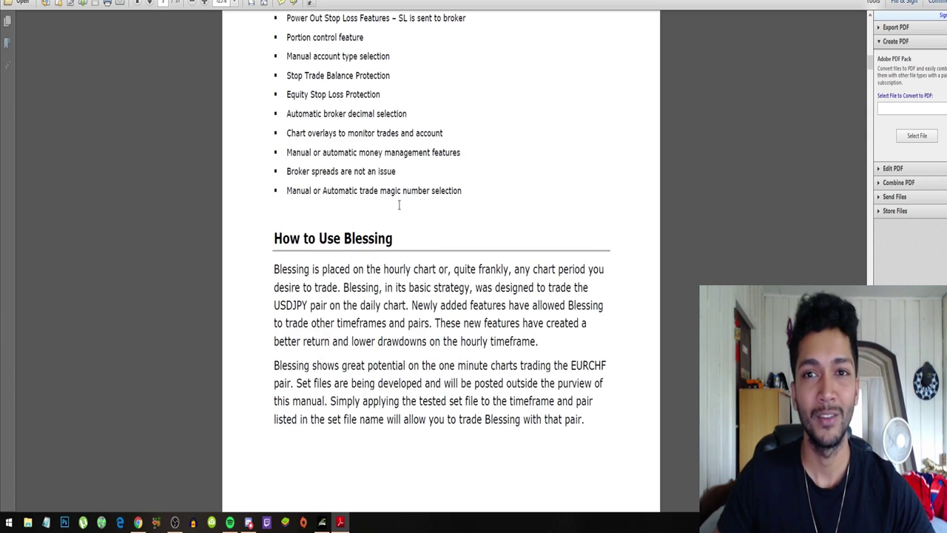
pyautogui.scroll(20, 399, 205)
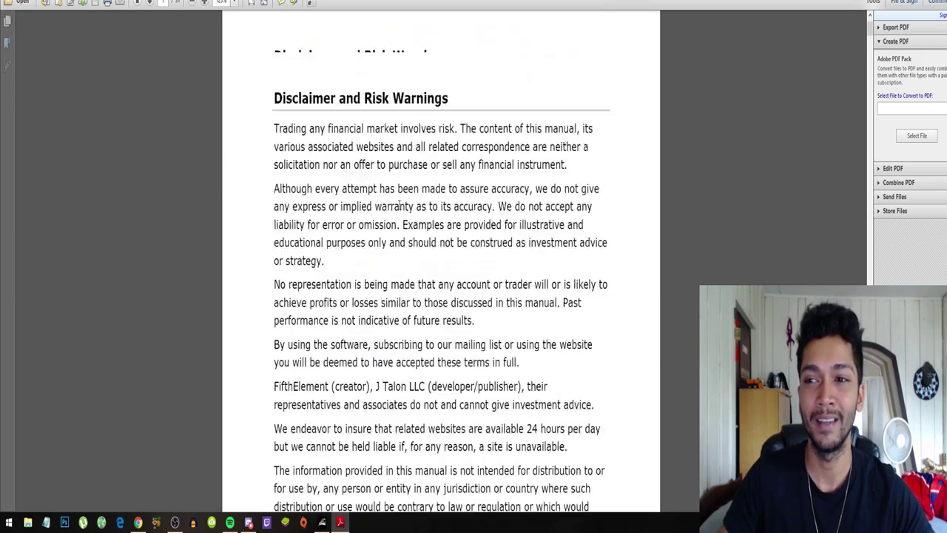
pyautogui.scroll(-15, 399, 205)
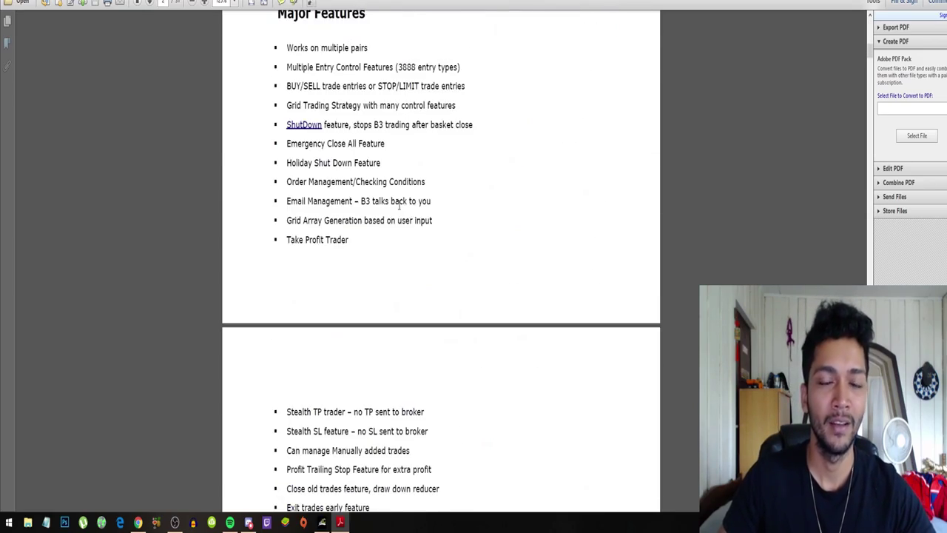
pyautogui.scroll(-12, 398, 205)
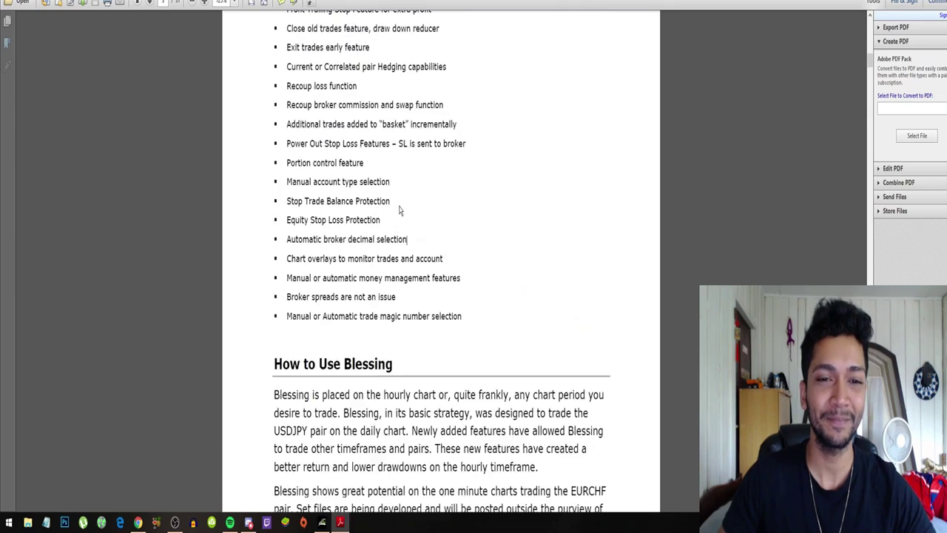
pyautogui.scroll(12, 399, 211)
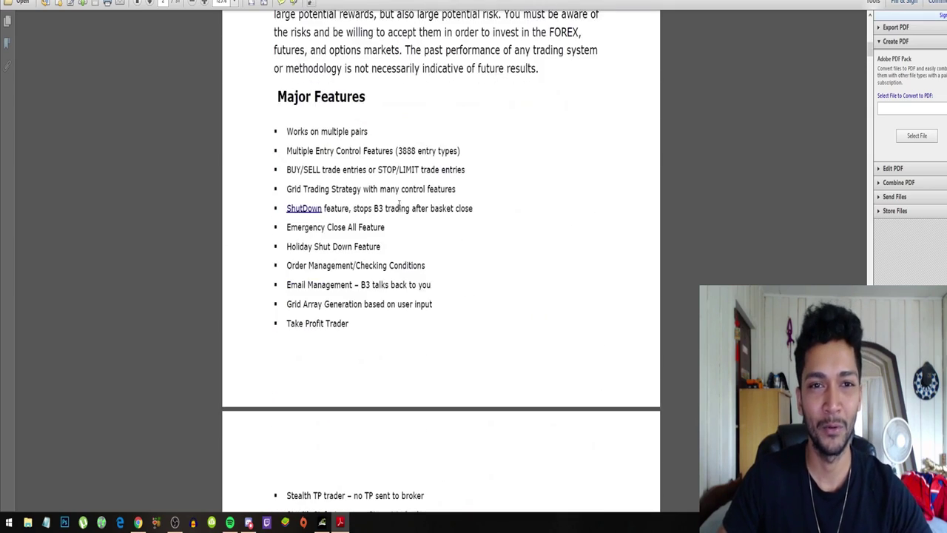
pyautogui.scroll(-3, 399, 207)
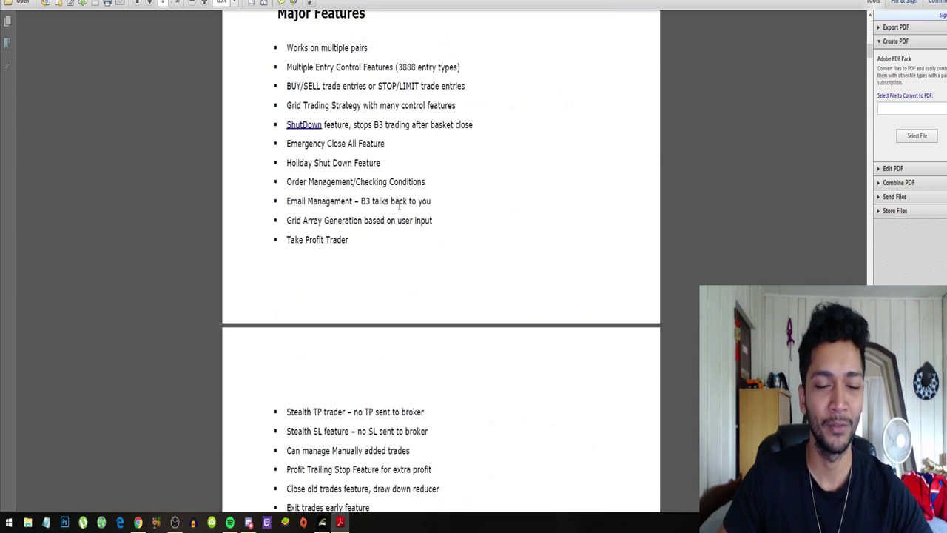
pyautogui.click(248, 522)
pyautogui.click(248, 522)
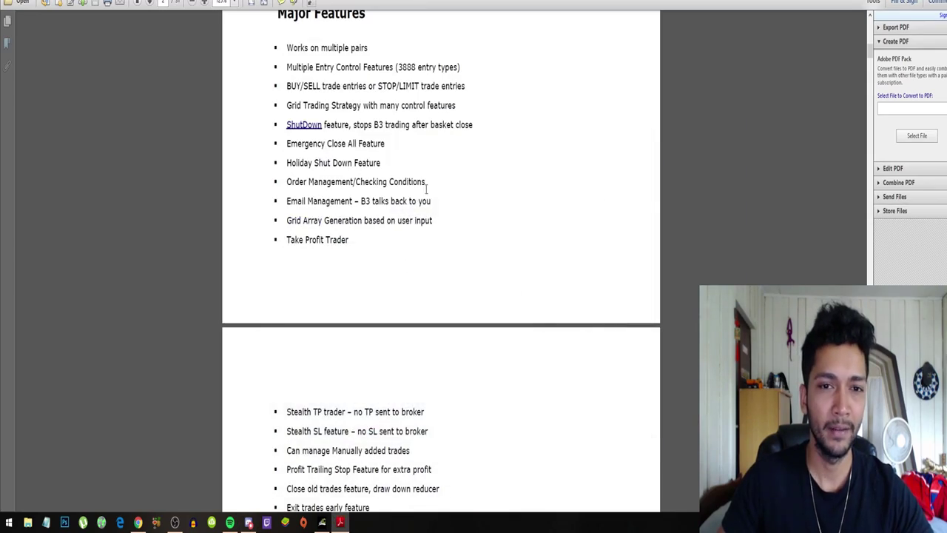
# Step: Skim ahead through the manual past the power out stop loss and Profit Taking sections to the Conclusion
pyautogui.scroll(-20, 424, 193)
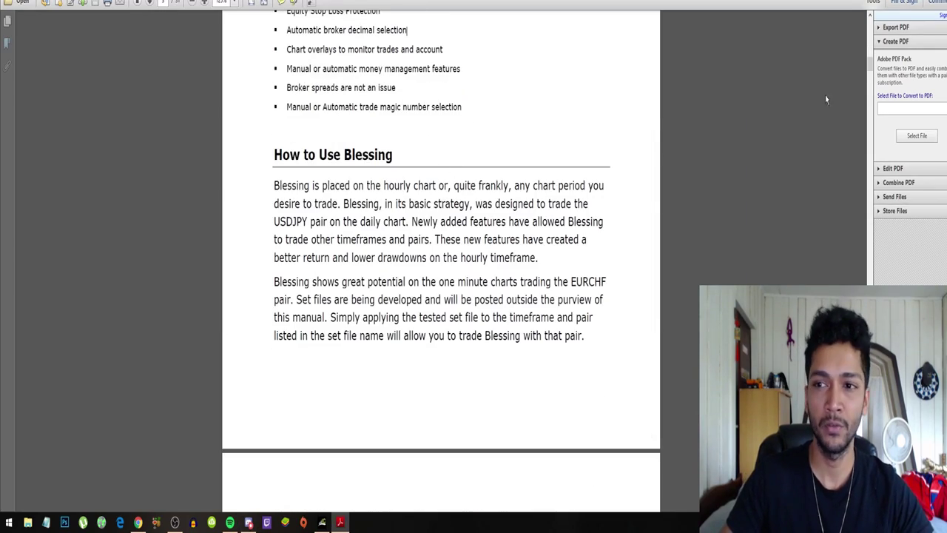
pyautogui.moveTo(870, 65); pyautogui.dragTo(869, 264)
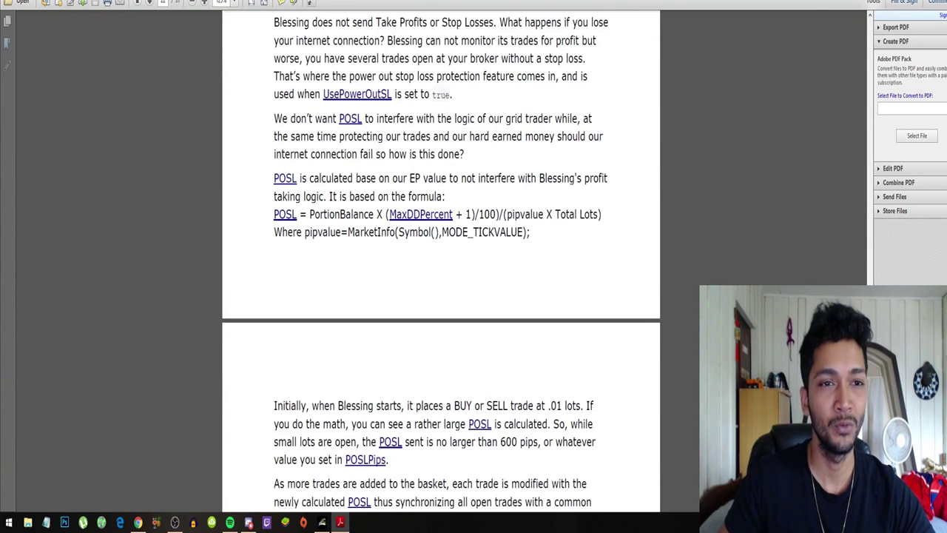
pyautogui.scroll(-15, 662, 164)
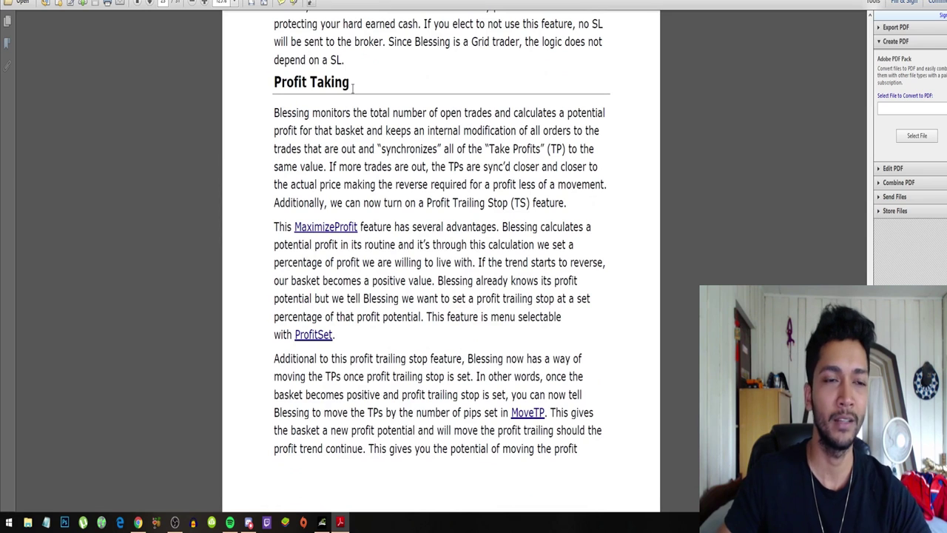
pyautogui.scroll(-5, 343, 109)
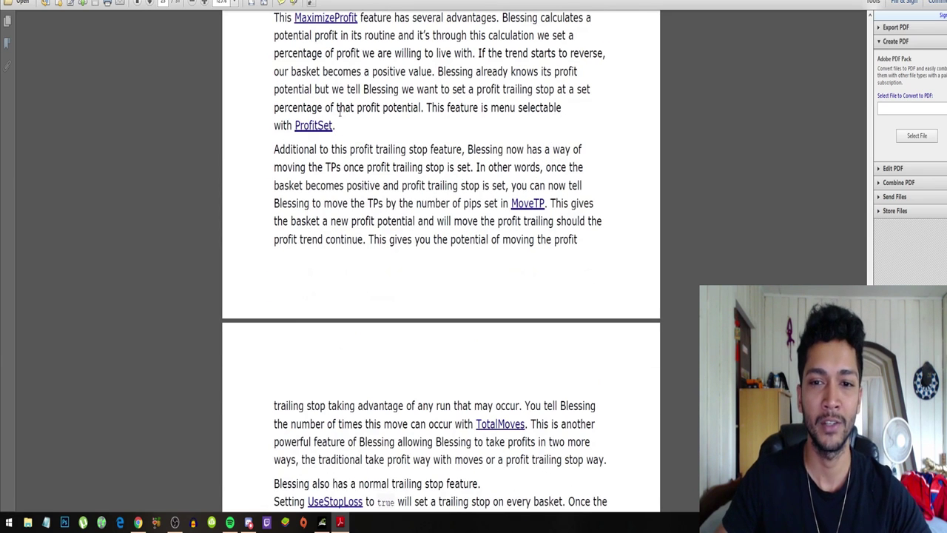
pyautogui.scroll(-15, 338, 113)
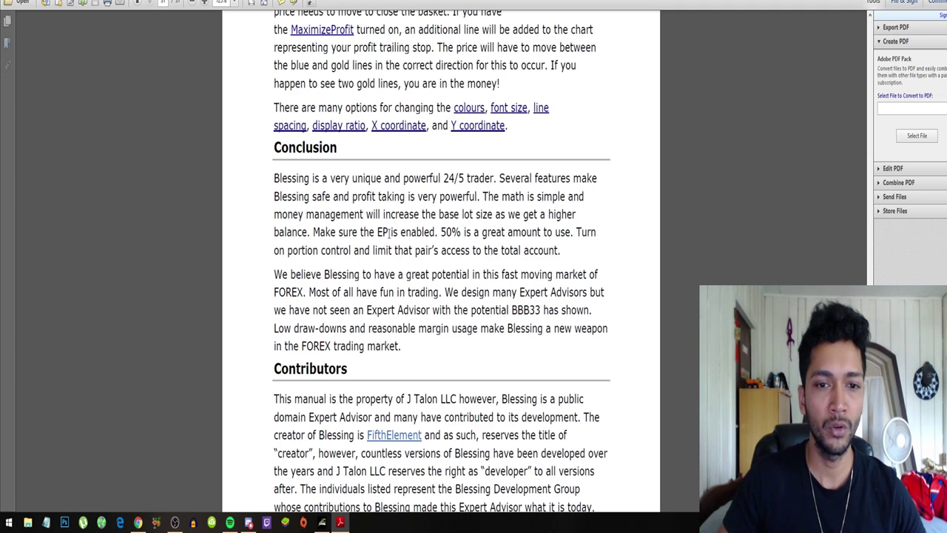
# Step: Read the Conclusion section, briefly marking "EP" and the words about the potential of BBB33
pyautogui.moveTo(376, 232); pyautogui.dragTo(388, 232)
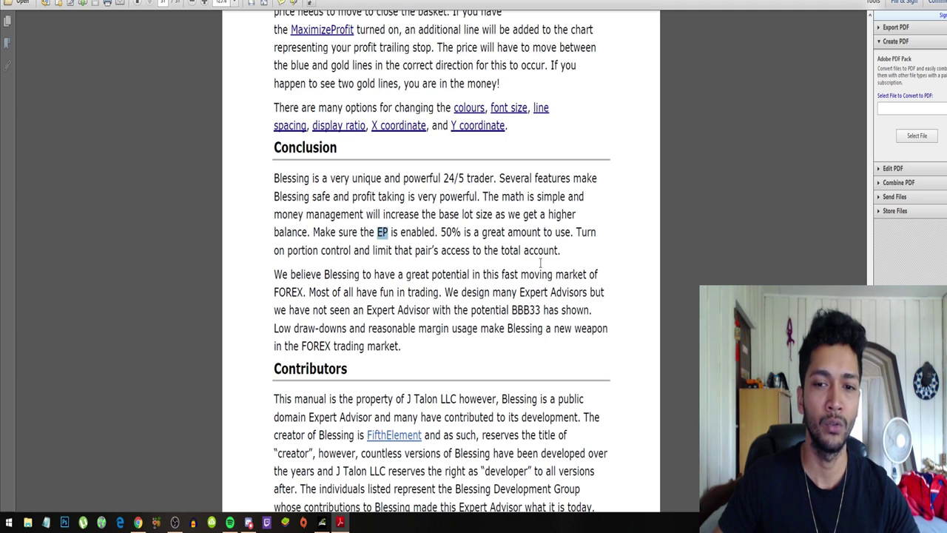
pyautogui.scroll(-1, 273, 280)
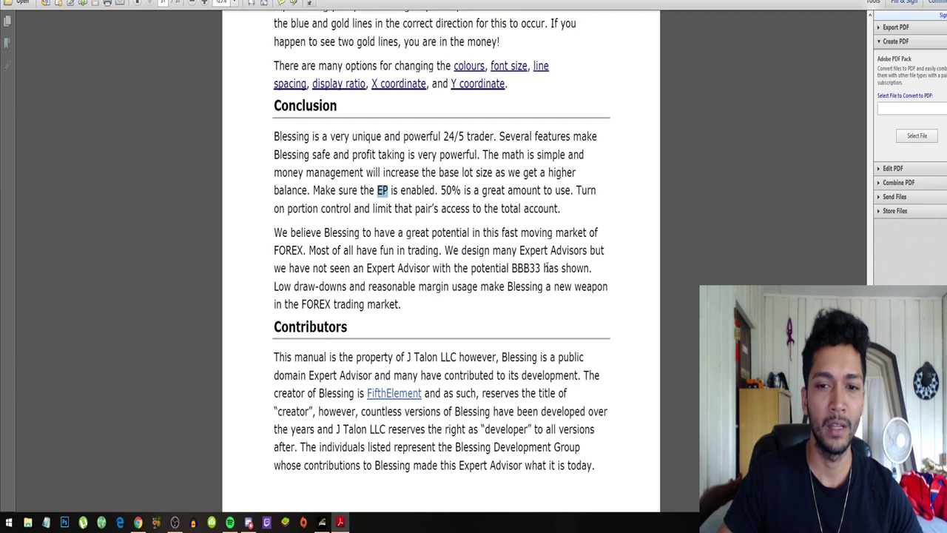
pyautogui.moveTo(546, 268); pyautogui.dragTo(453, 267)
pyautogui.click(592, 274)
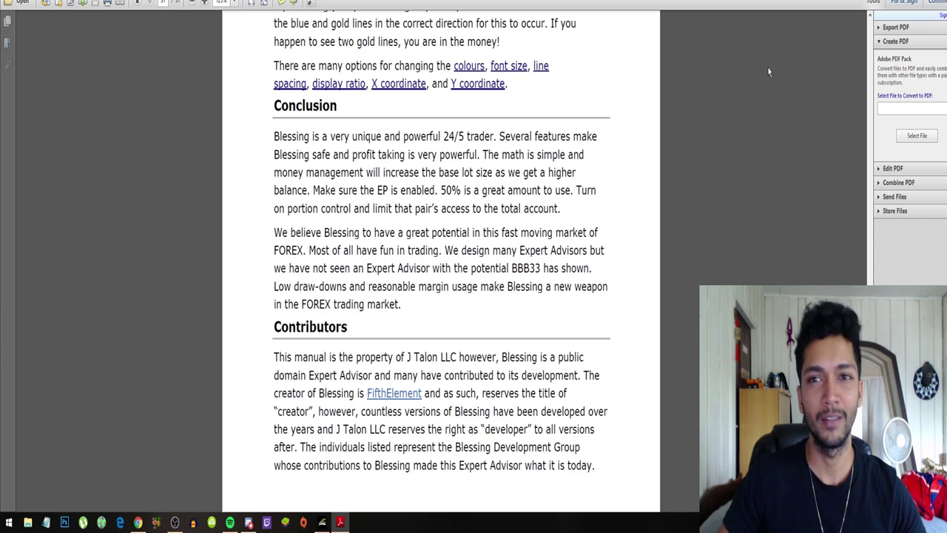
# Step: Leave the manual for the desktop, switch to Chrome and bring up the Blessing EA portfolio page on Myfxbook
pyautogui.press('super+d')
pyautogui.rightClick(216, 144)
pyautogui.click(259, 179)
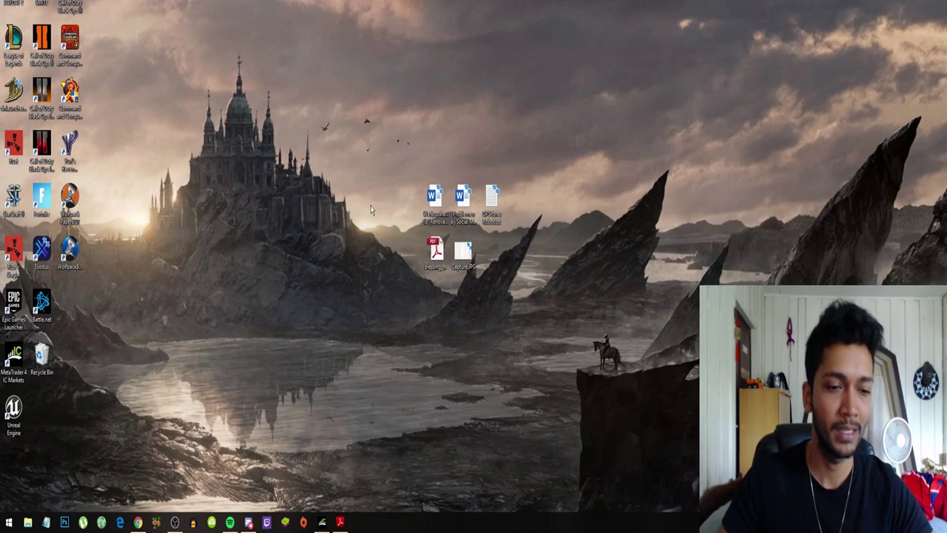
pyautogui.click(138, 523)
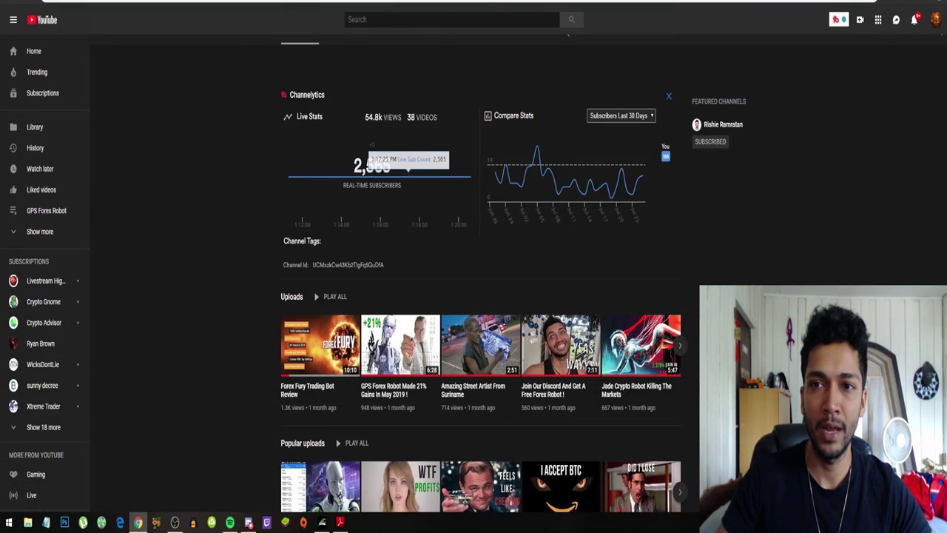
pyautogui.hotkey('ctrl', 'Tab')
pyautogui.click(29, 4)
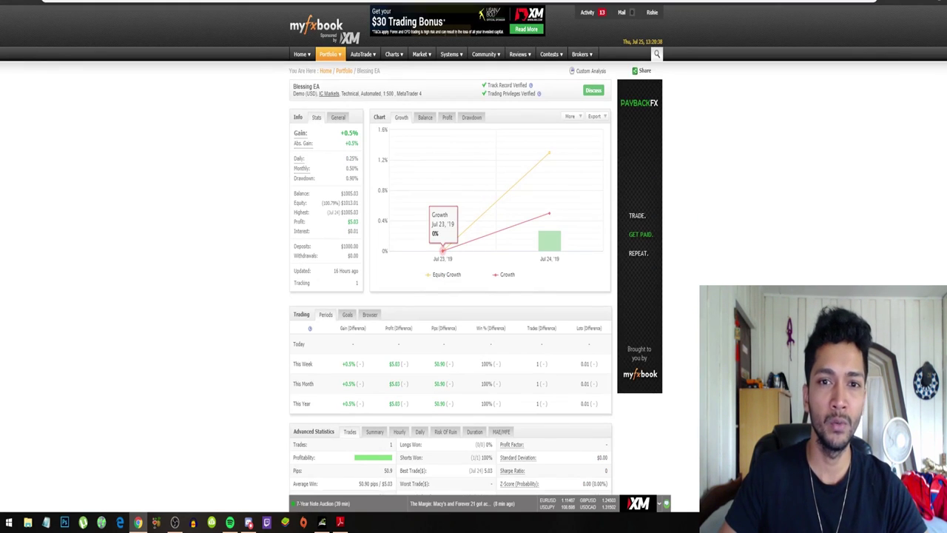
# Step: Look over the Blessing EA statistics and view the explanation of its Trading Privileges verification
pyautogui.scroll(-12, 162, 94)
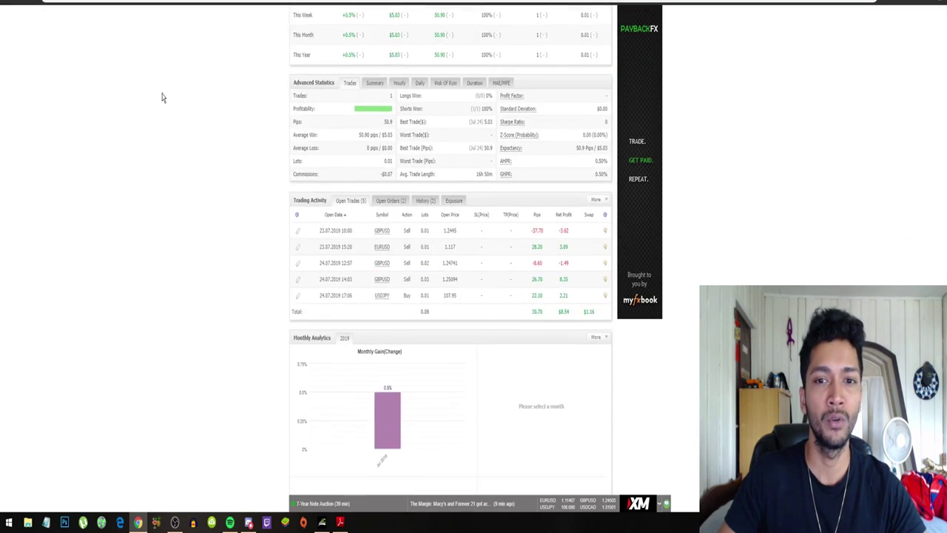
pyautogui.scroll(10, 261, 153)
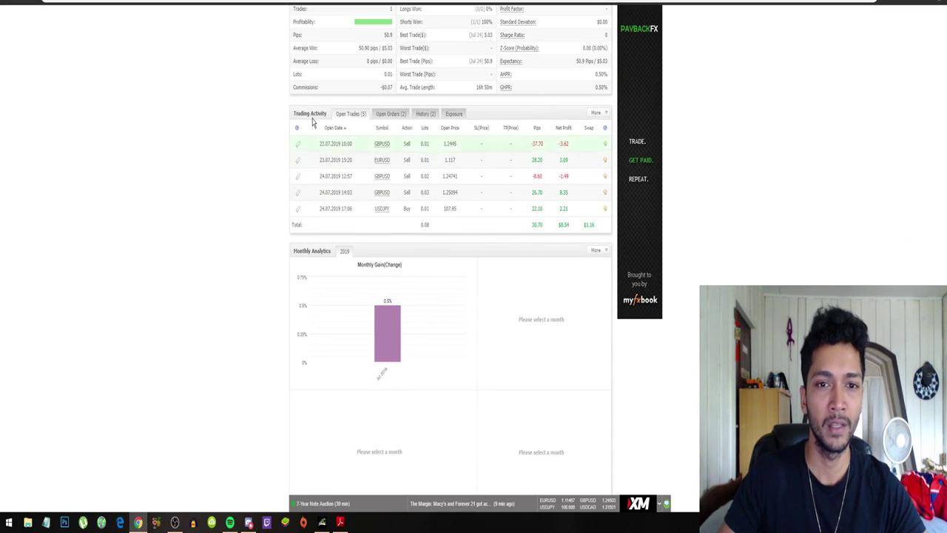
pyautogui.scroll(3, 134, 164)
pyautogui.scroll(1, 134, 163)
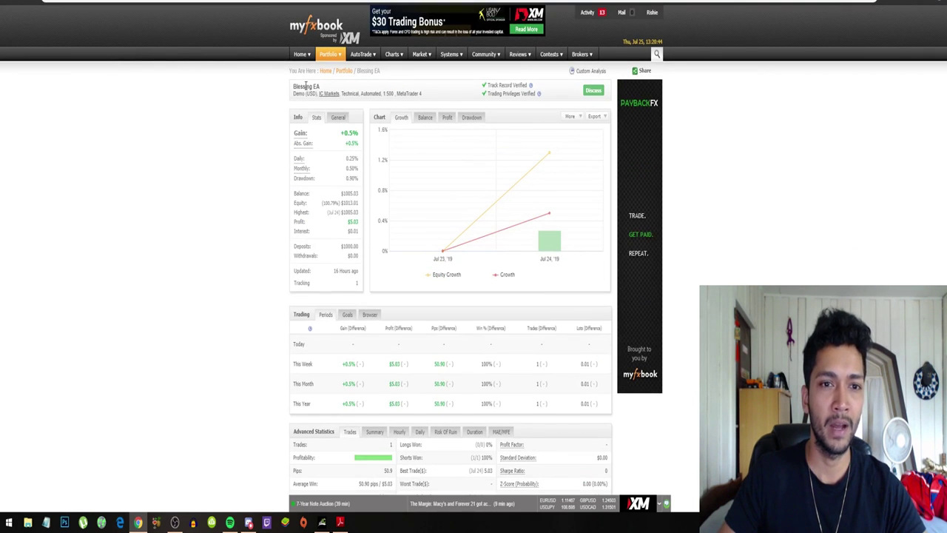
pyautogui.moveTo(539, 94)
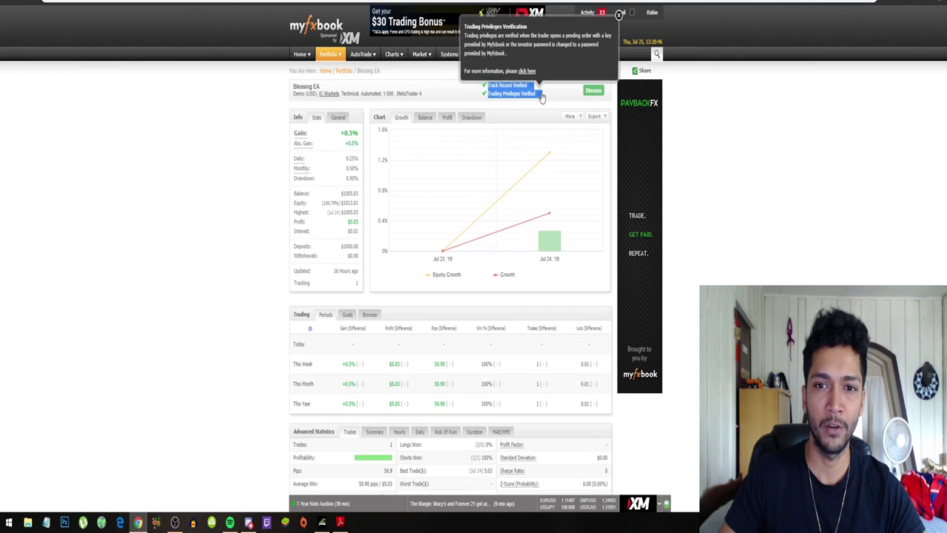
# Step: Examine the open trades under Trading Activity and the Monthly Analytics chart of the Blessing EA account
pyautogui.scroll(-5, 571, 96)
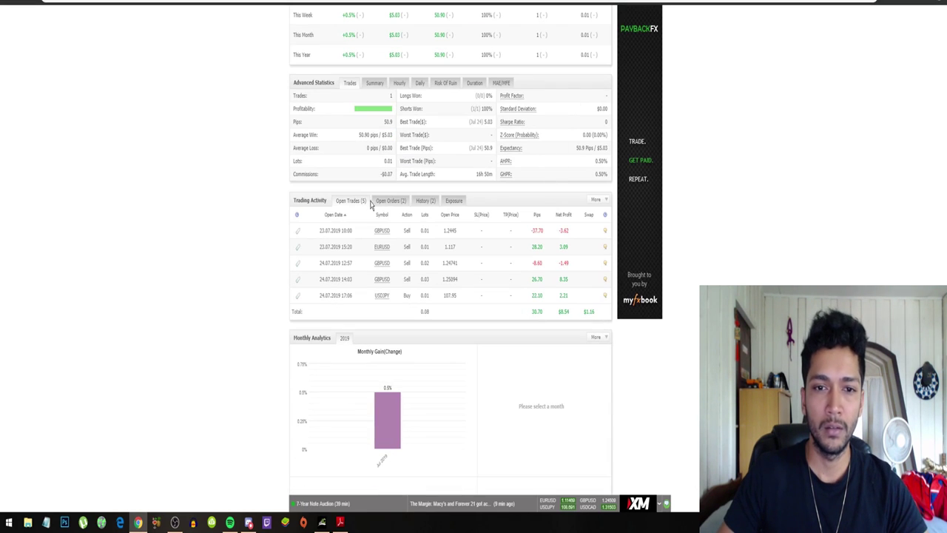
pyautogui.scroll(-2, 397, 232)
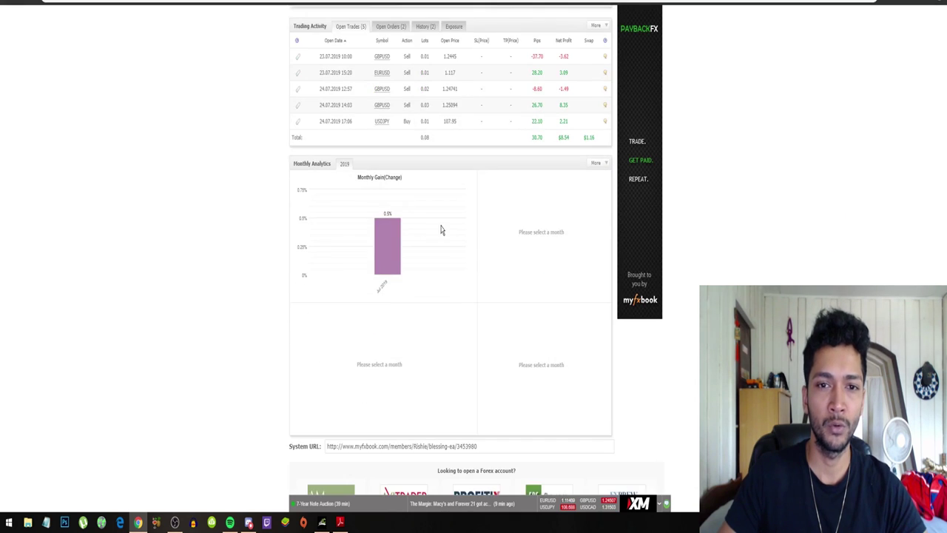
pyautogui.scroll(2, 458, 266)
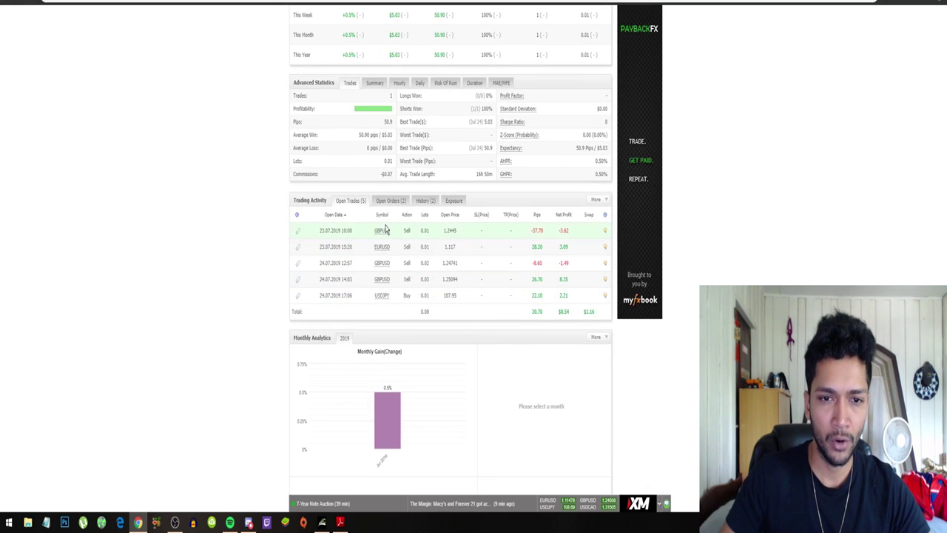
# Step: Compare the trade history, open orders and open trades under Trading Activity, marking the open trades' total pips
pyautogui.click(428, 202)
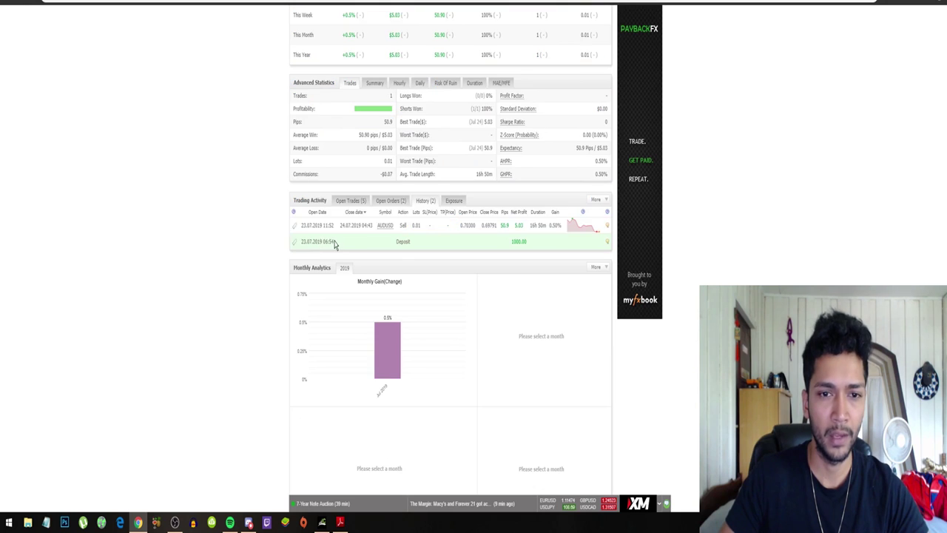
pyautogui.click(349, 201)
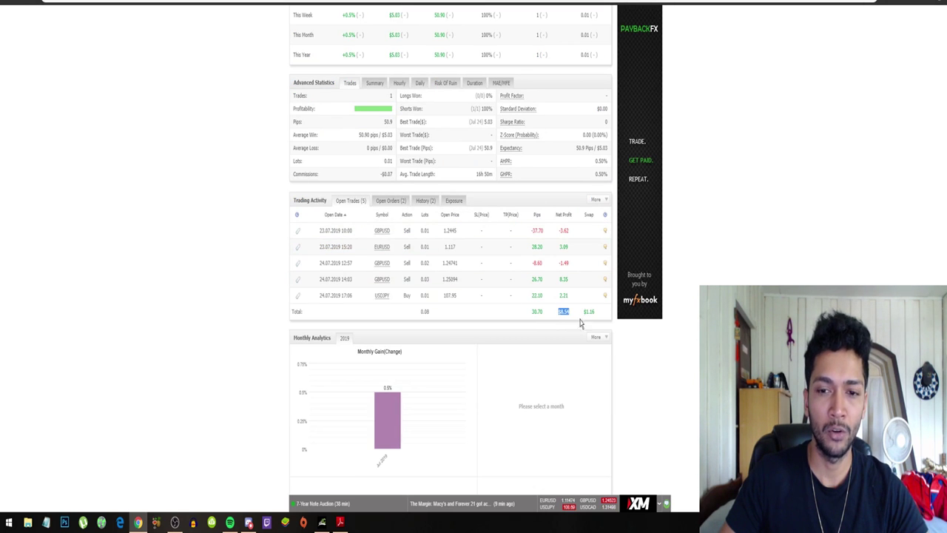
pyautogui.click(398, 206)
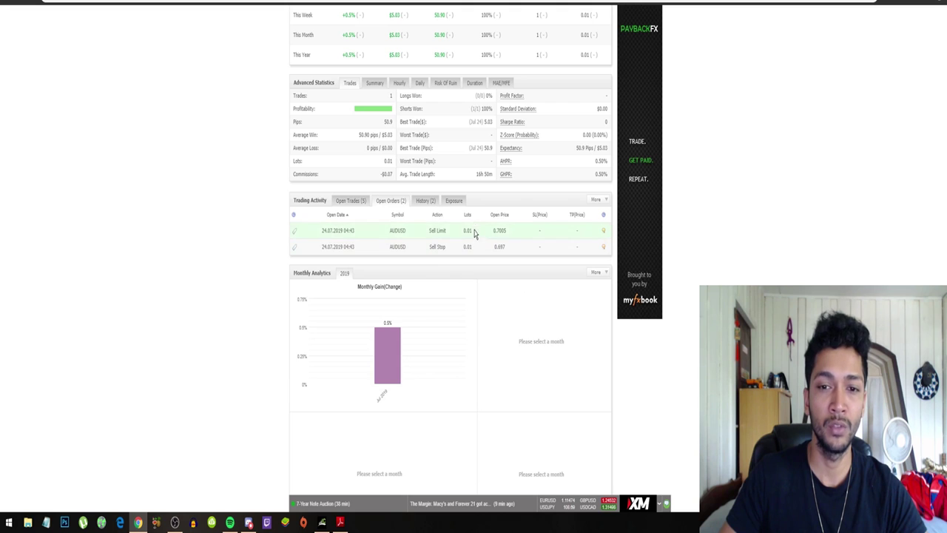
pyautogui.click(428, 207)
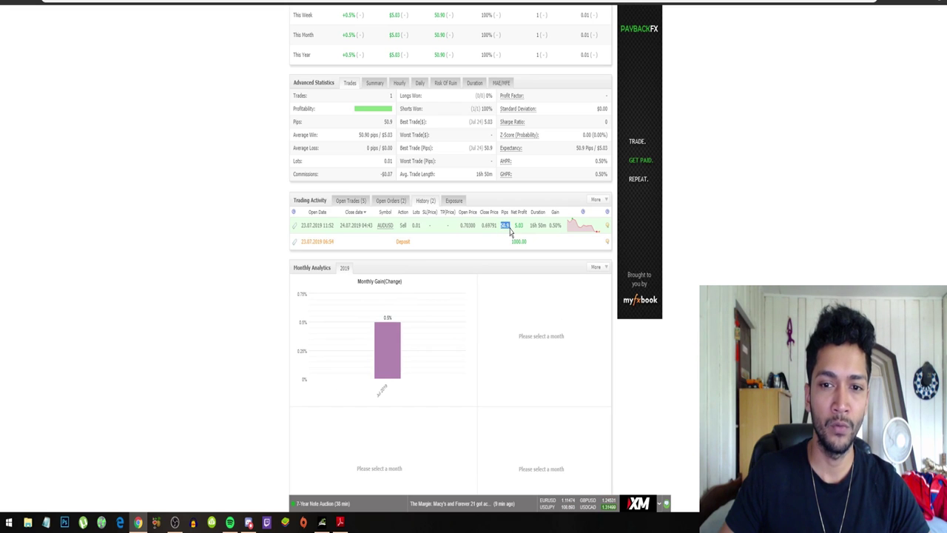
pyautogui.click(352, 201)
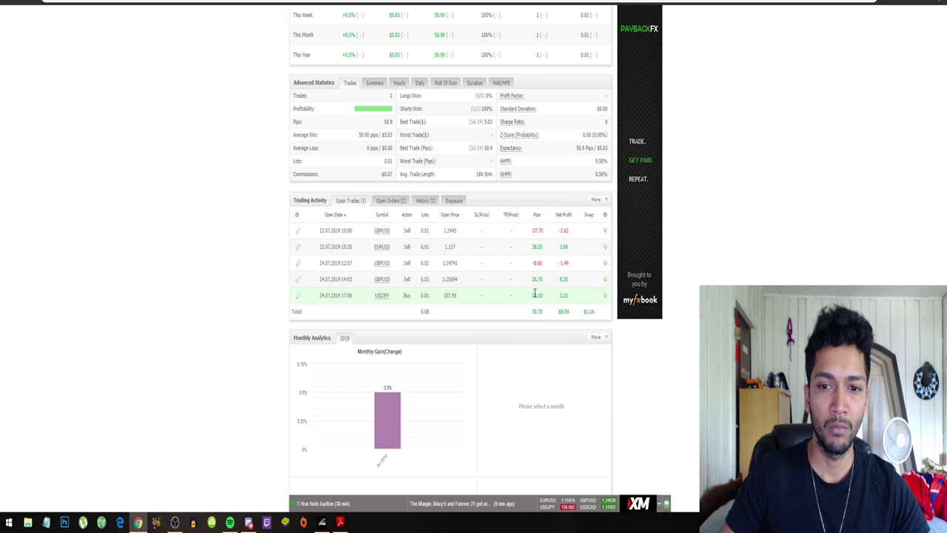
pyautogui.moveTo(533, 311); pyautogui.dragTo(545, 317)
pyautogui.click(545, 318)
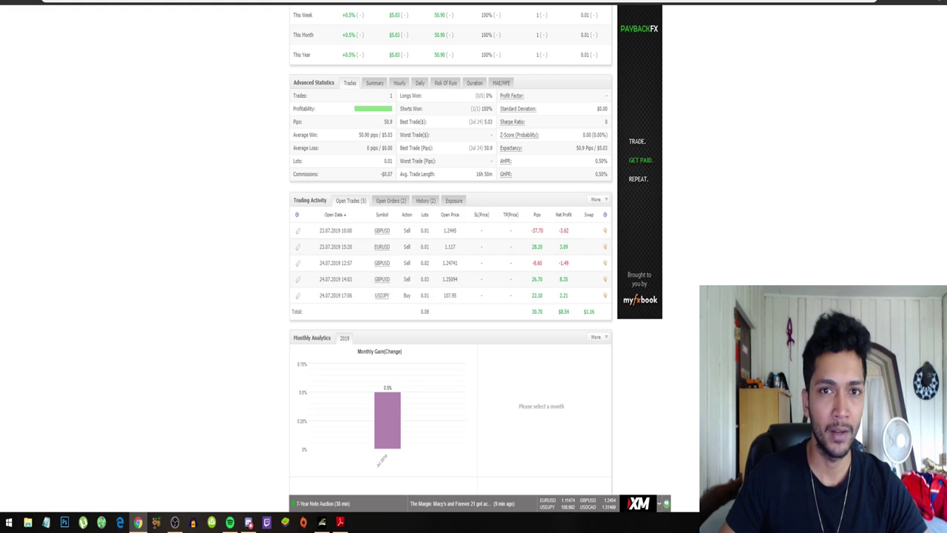
pyautogui.scroll(2, 559, 328)
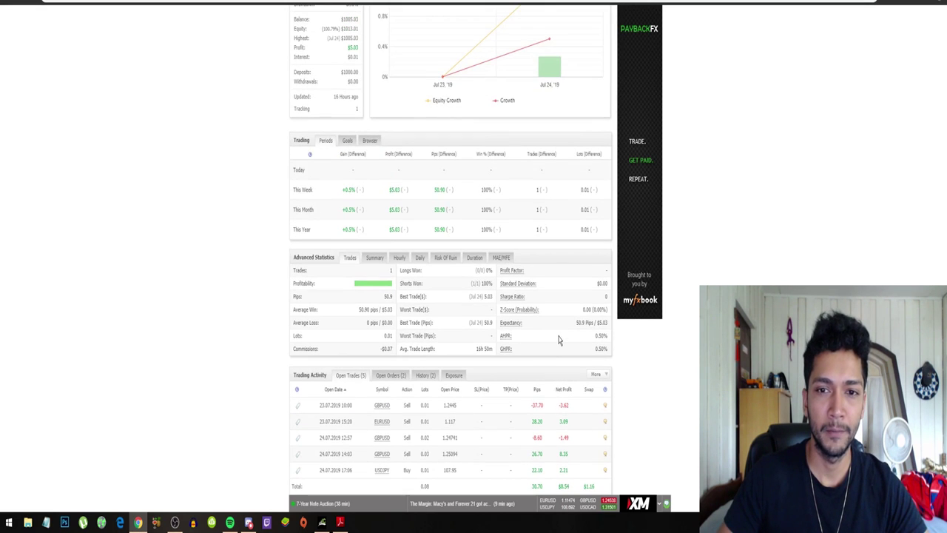
# Step: Switch to MetaTrader 4 and show the Strategy Tester with the Blessing 3 v3.9.6.09 expert advisor
pyautogui.hotkey('alt', 'Tab')
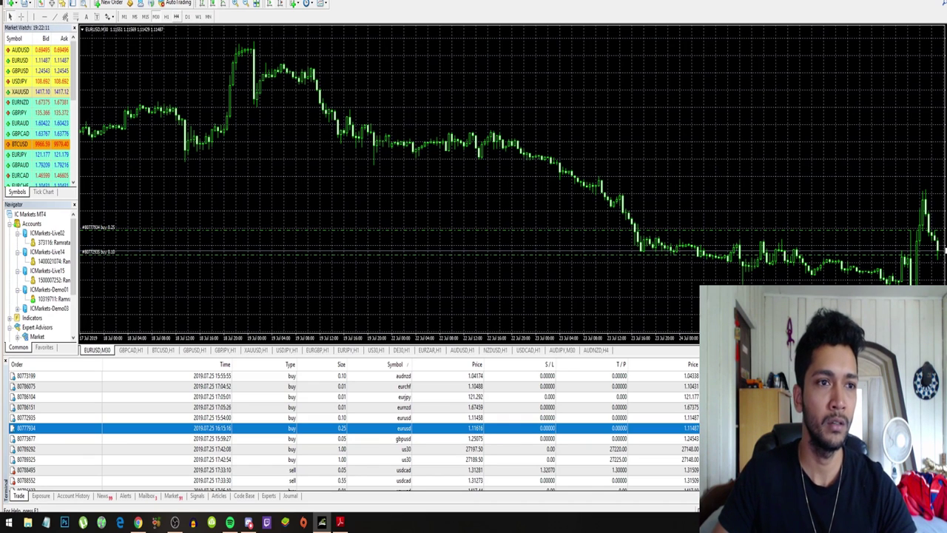
pyautogui.hotkey('alt', 't')
pyautogui.press('Escape')
pyautogui.hotkey('alt', 'c')
pyautogui.press('Left')
pyautogui.press('Left')
pyautogui.press('Up')
pyautogui.press('Up')
pyautogui.press('Return')
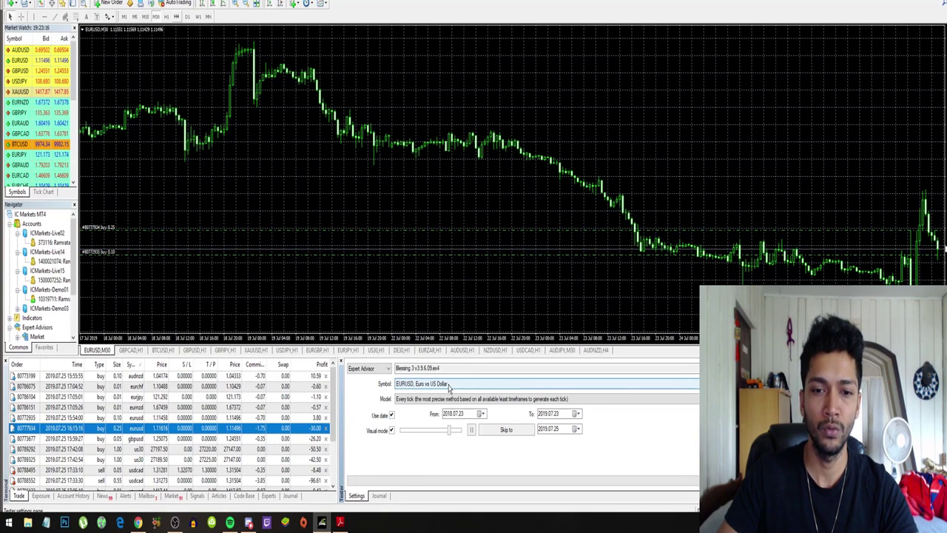
# Step: Keep EURUSD as the tested symbol, set the backtest's end date to 2019.07.25 and start the test
pyautogui.click(448, 387)
pyautogui.click(448, 388)
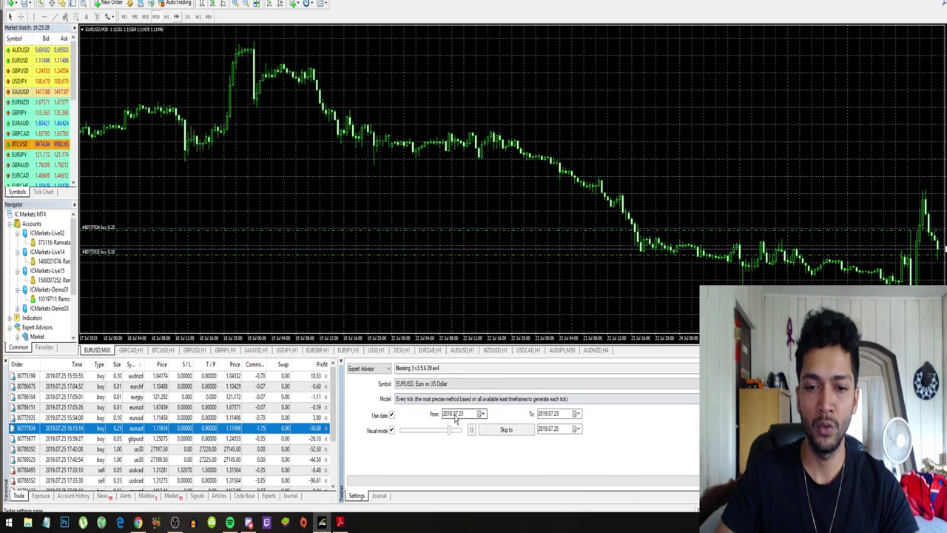
pyautogui.click(575, 414)
pyautogui.click(591, 471)
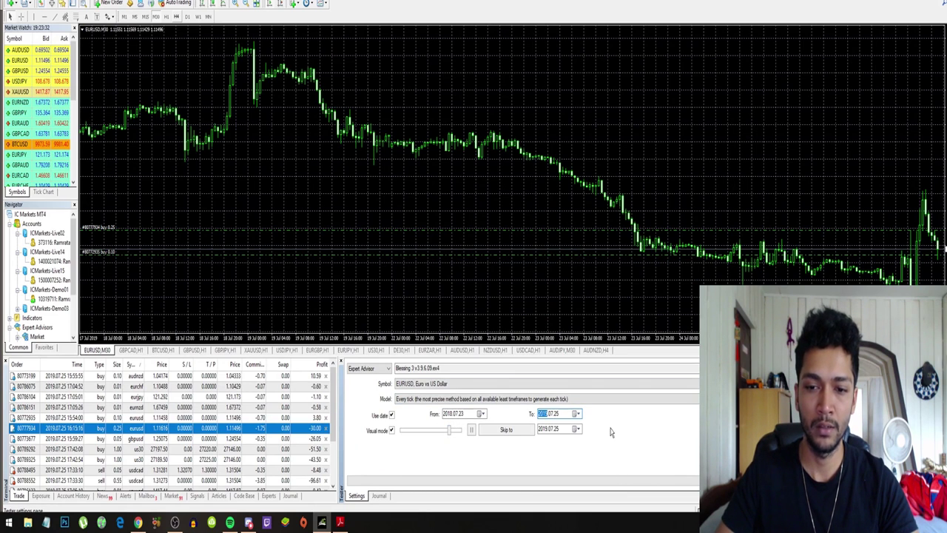
pyautogui.click(733, 481)
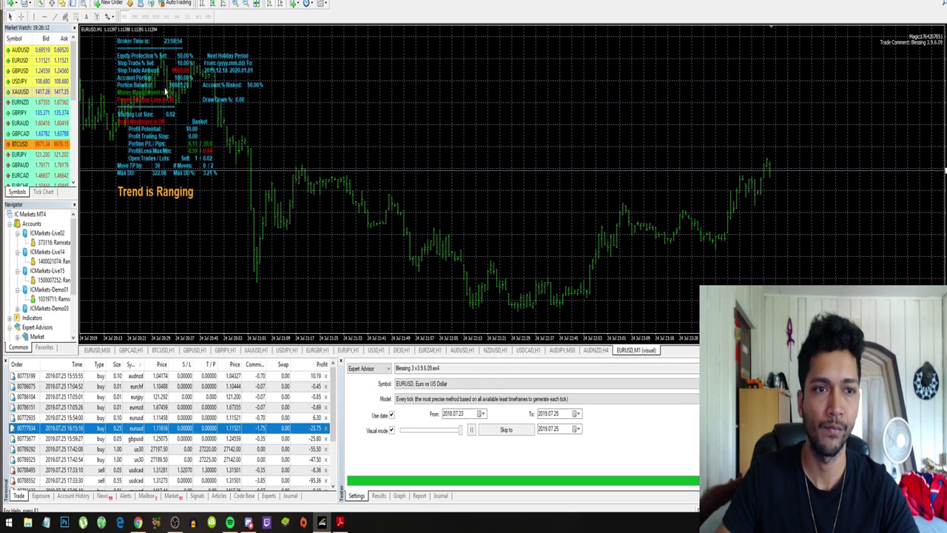
# Step: Review the EURUSD backtest's trade results and balance graph, and check the date range in the tester settings
pyautogui.click(380, 496)
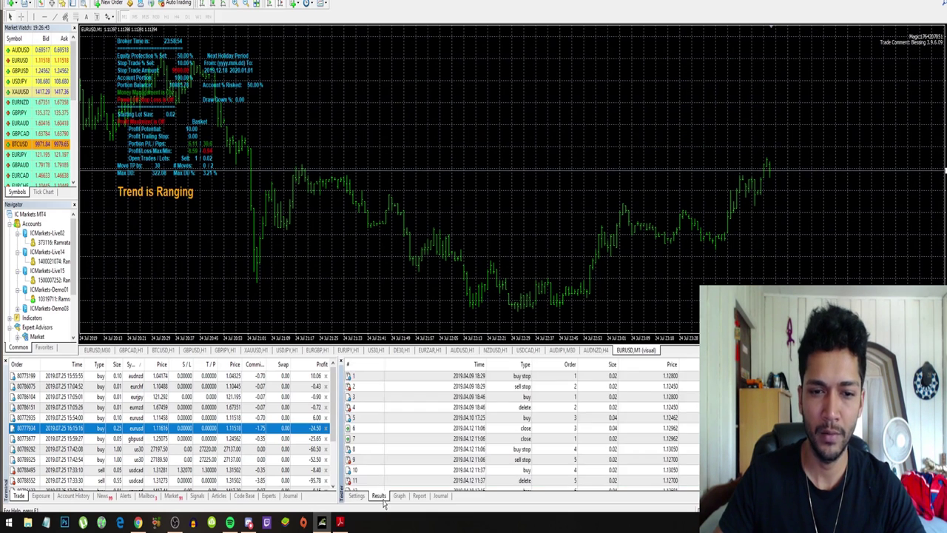
pyautogui.click(401, 497)
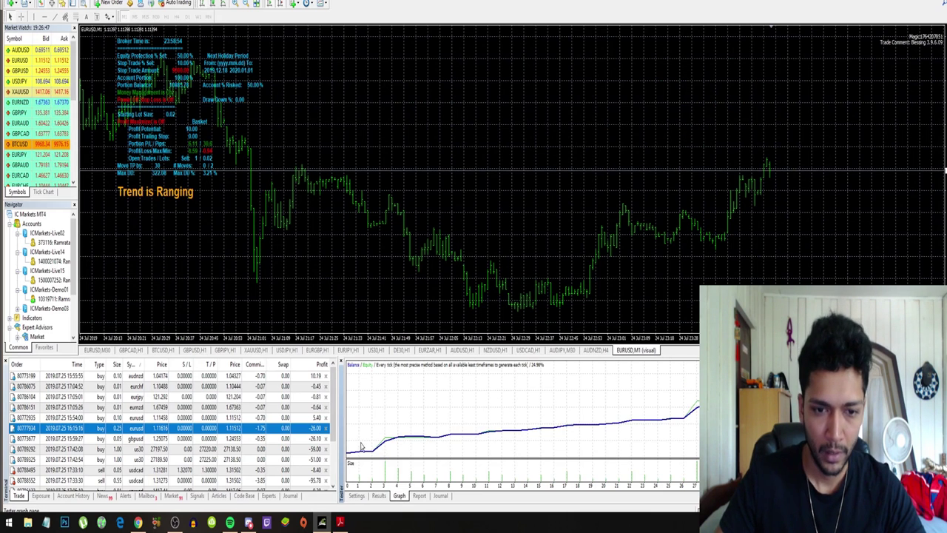
pyautogui.click(357, 496)
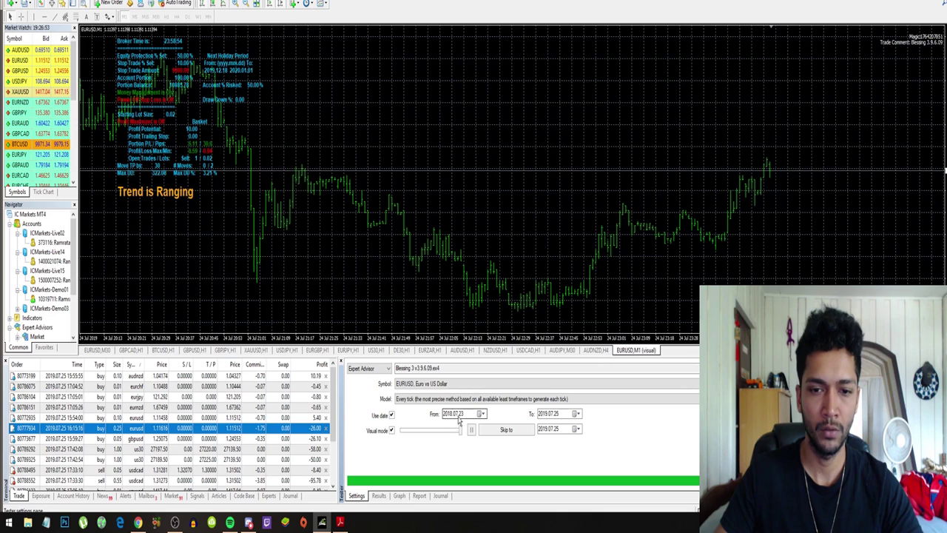
pyautogui.click(547, 415)
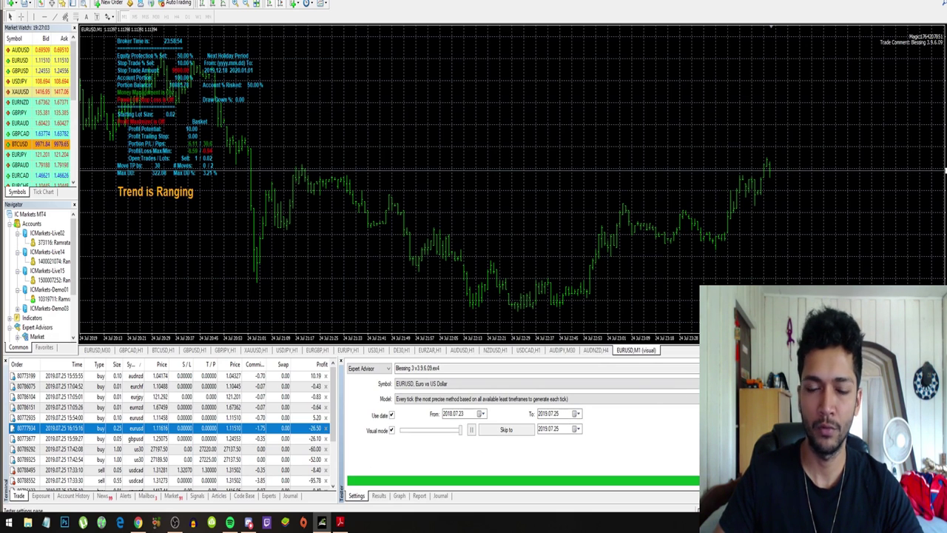
# Step: Look through the symbols available for backtesting, leaving EURUSD selected
pyautogui.click(437, 384)
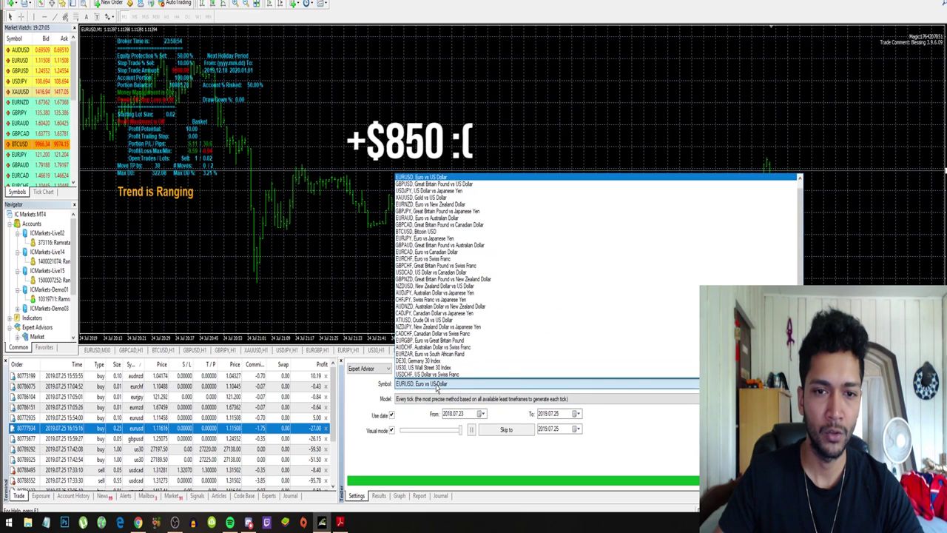
pyautogui.click(437, 389)
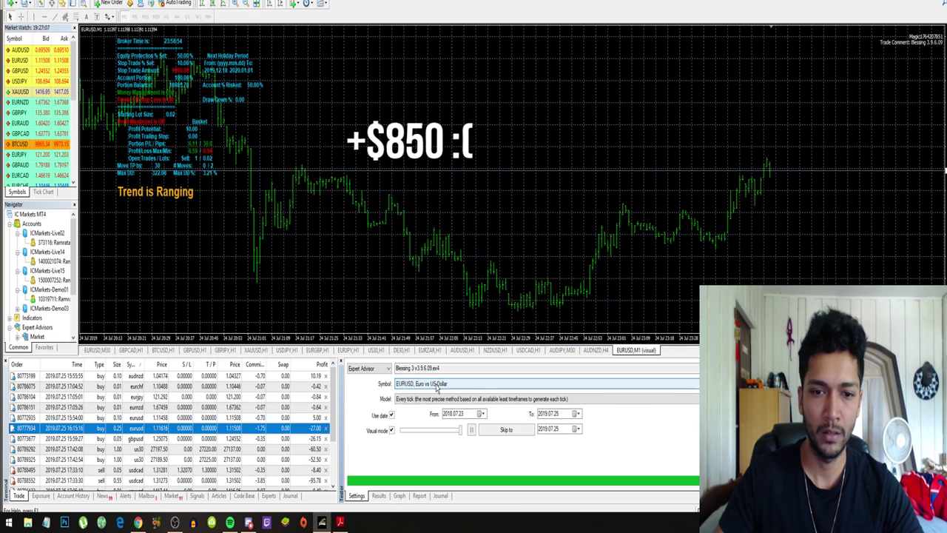
pyautogui.click(437, 389)
pyautogui.click(438, 389)
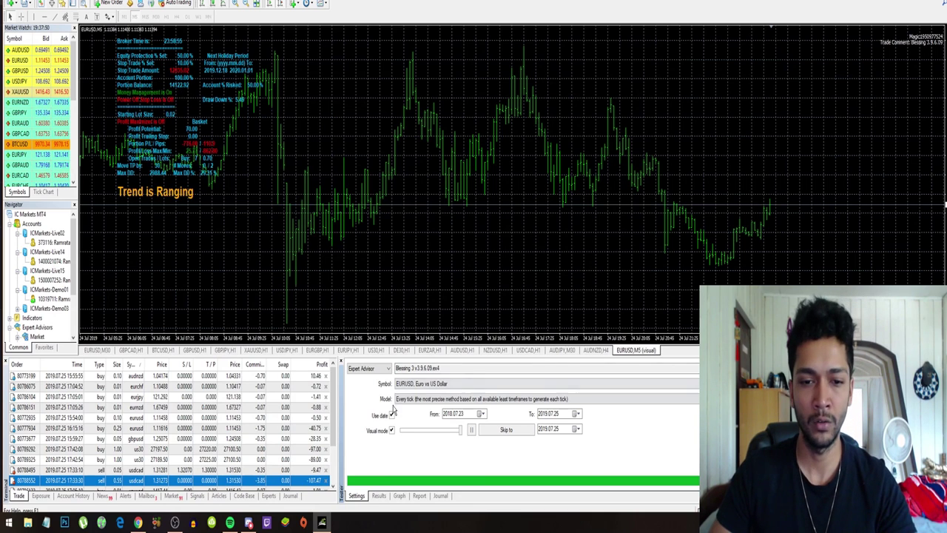
# Step: Review the trade results and balance graph of the finished M5 EURUSD backtest
pyautogui.click(381, 497)
pyautogui.click(400, 497)
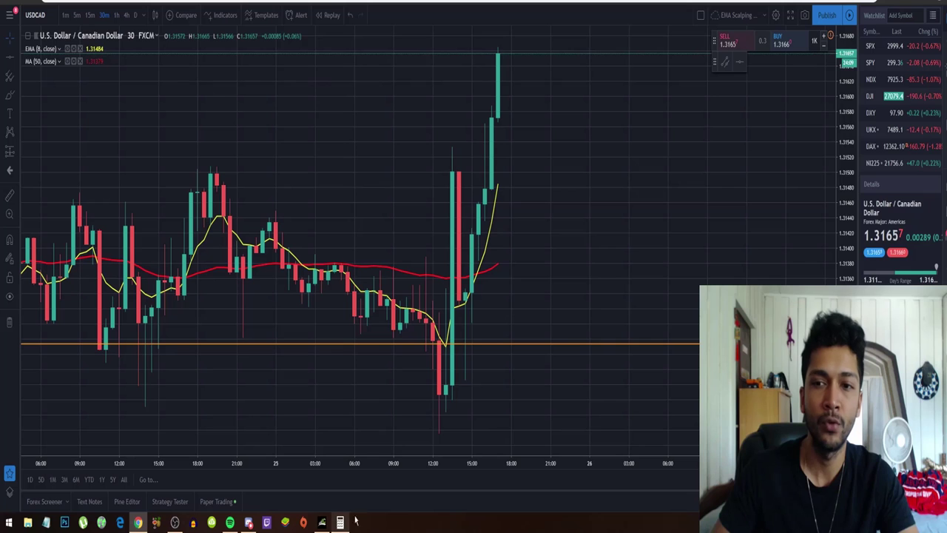
# Step: Switch to the Calculator, enter 10,000, clear it and divide 10 by 3
pyautogui.click(341, 522)
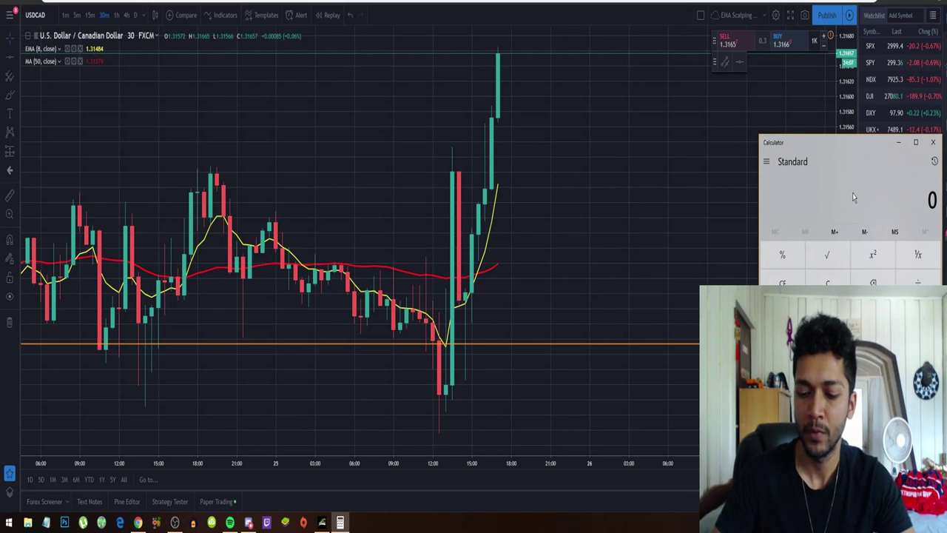
pyautogui.write('100000')
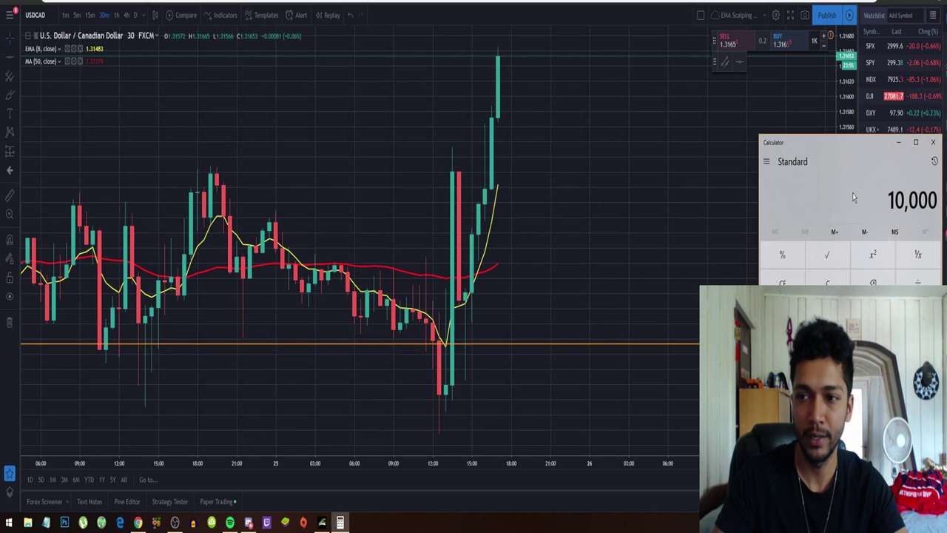
pyautogui.press('Escape')
pyautogui.write('10/3')
pyautogui.press('Return')
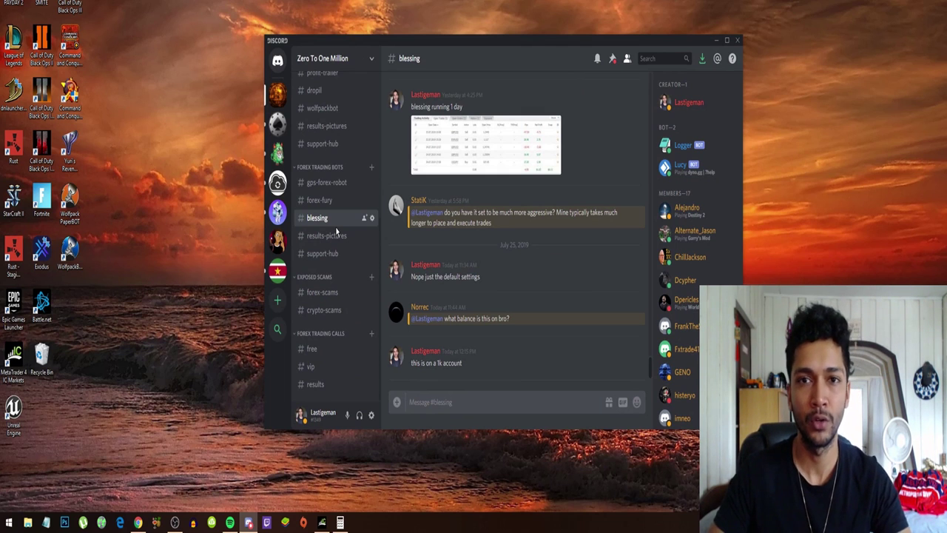
# Step: Look over the Discord server's channel list, switch to Chrome and browse the YouTube channel's home page with its uploads
pyautogui.scroll(5, 337, 233)
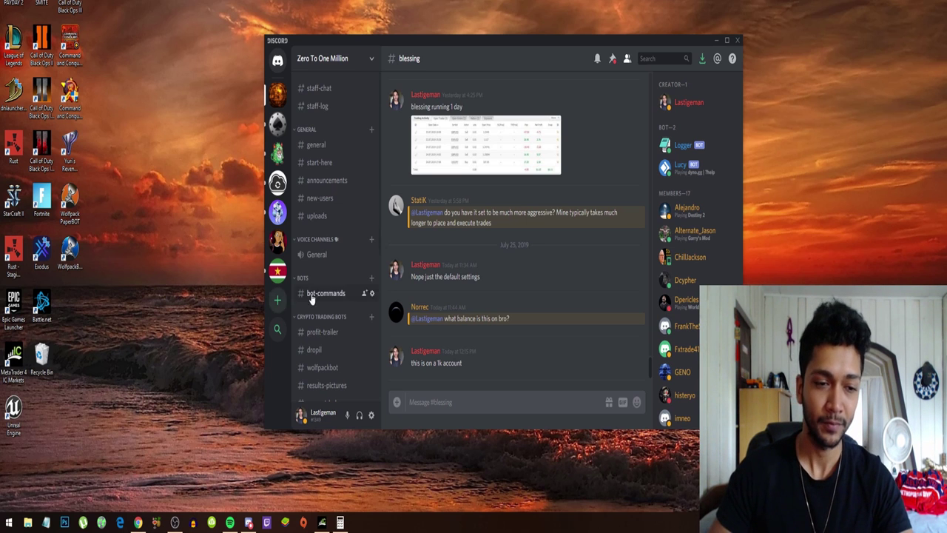
pyautogui.click(138, 523)
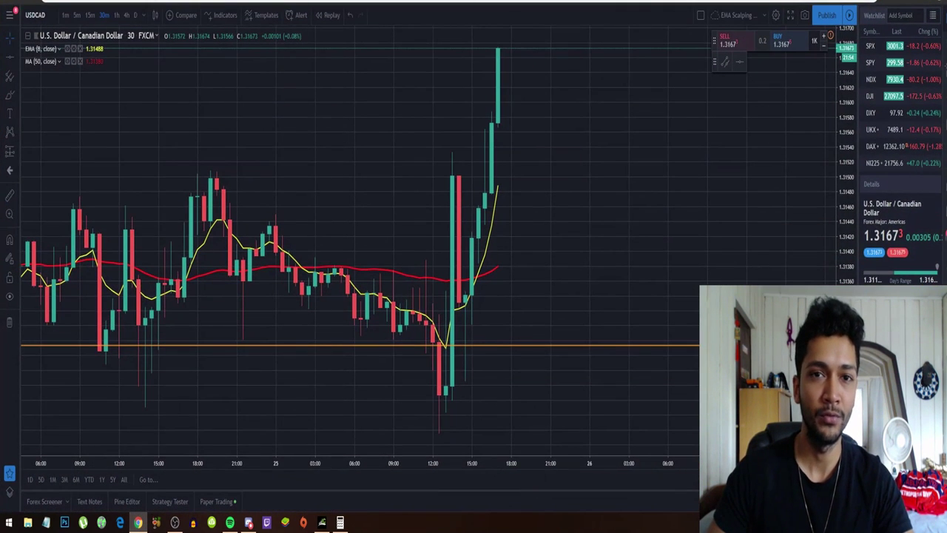
pyautogui.hotkey('ctrl', 'Tab')
pyautogui.hotkey('ctrl', 'Tab')
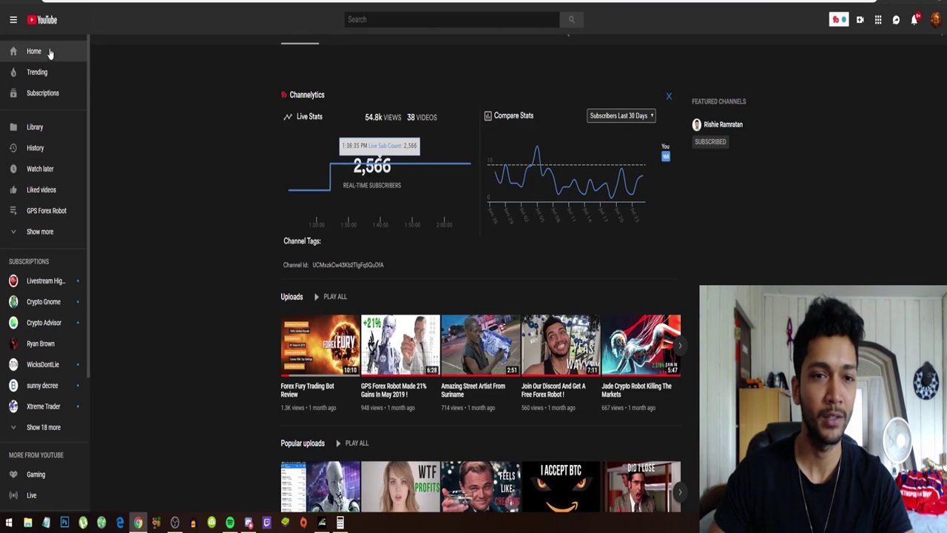
pyautogui.scroll(-3, 209, 303)
pyautogui.scroll(1, 209, 303)
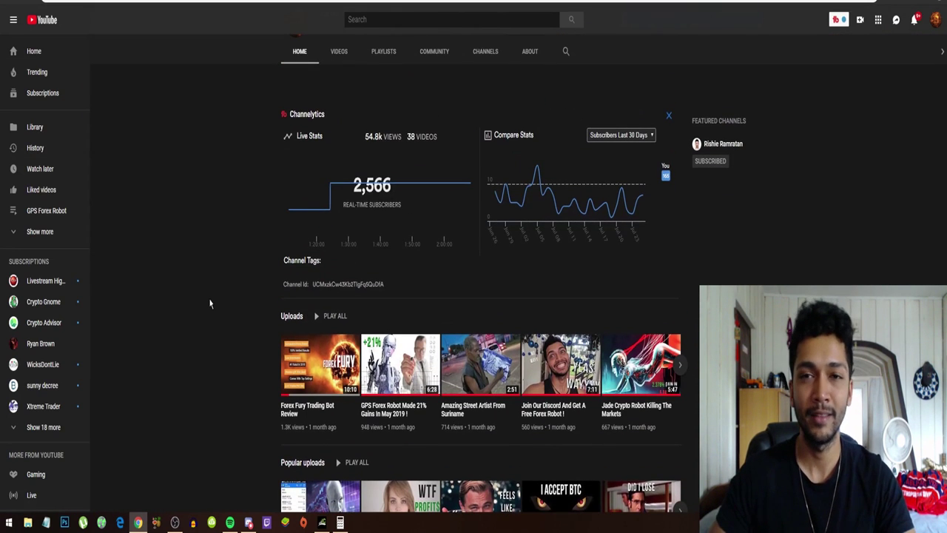